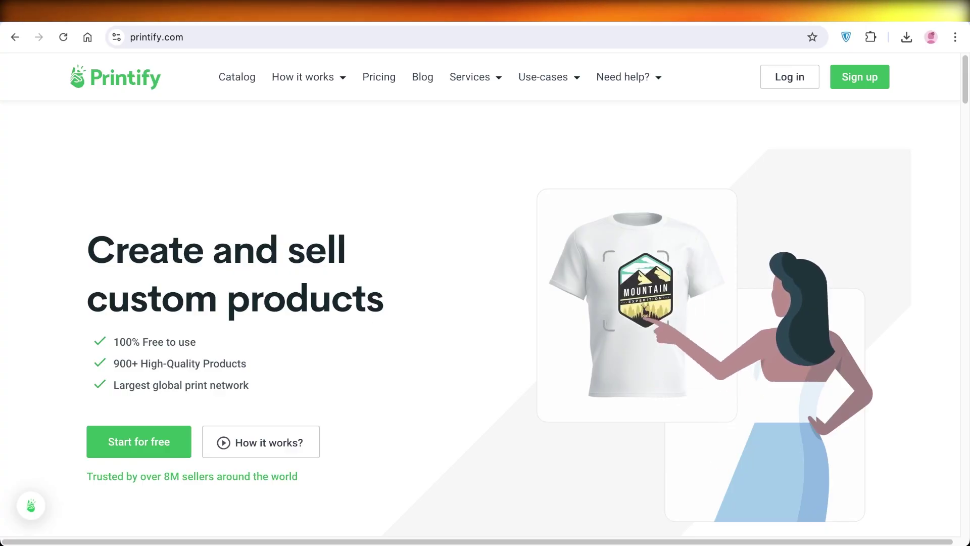
Scroll down through Printify's home page to look over its features
scroll(486, 293, down, 1)
scroll(485, 293, down, 2)
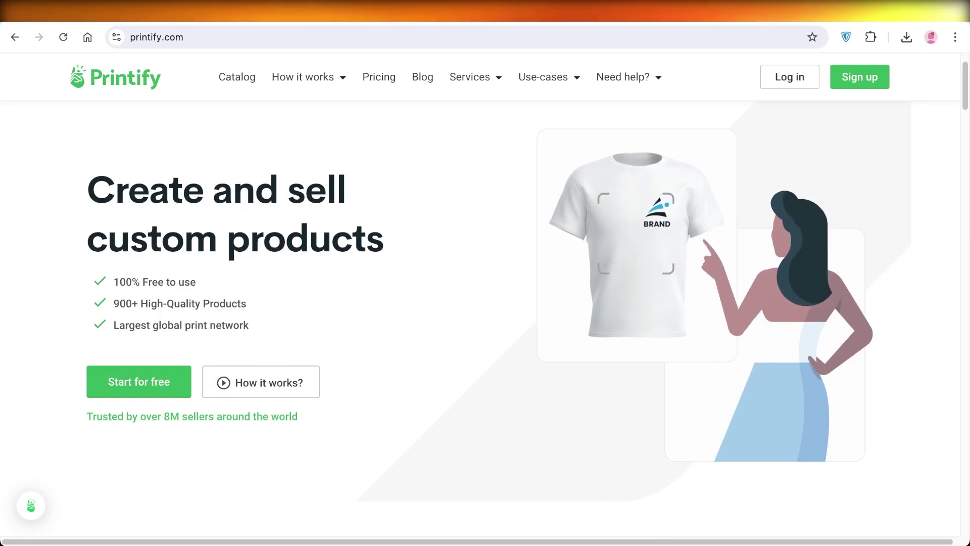
scroll(485, 294, down, 2)
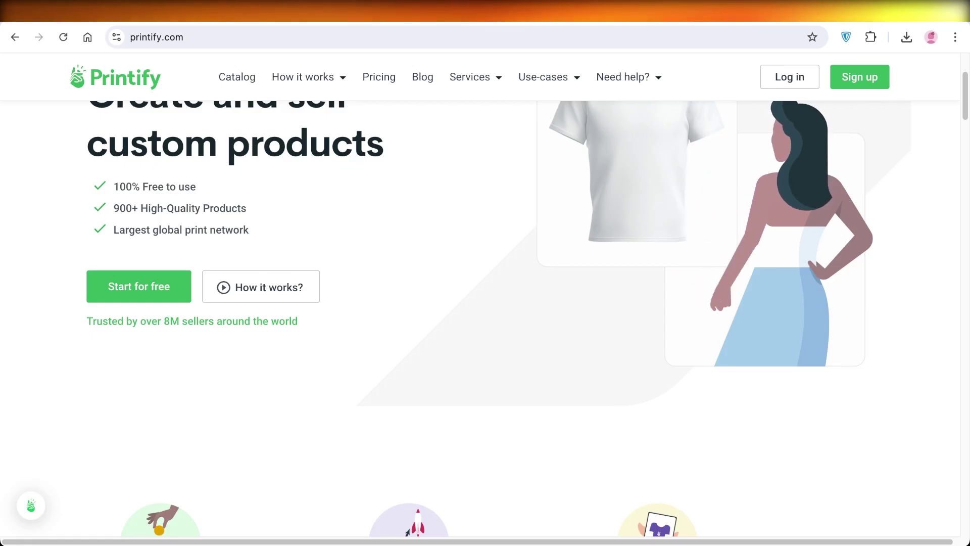
scroll(485, 293, down, 6)
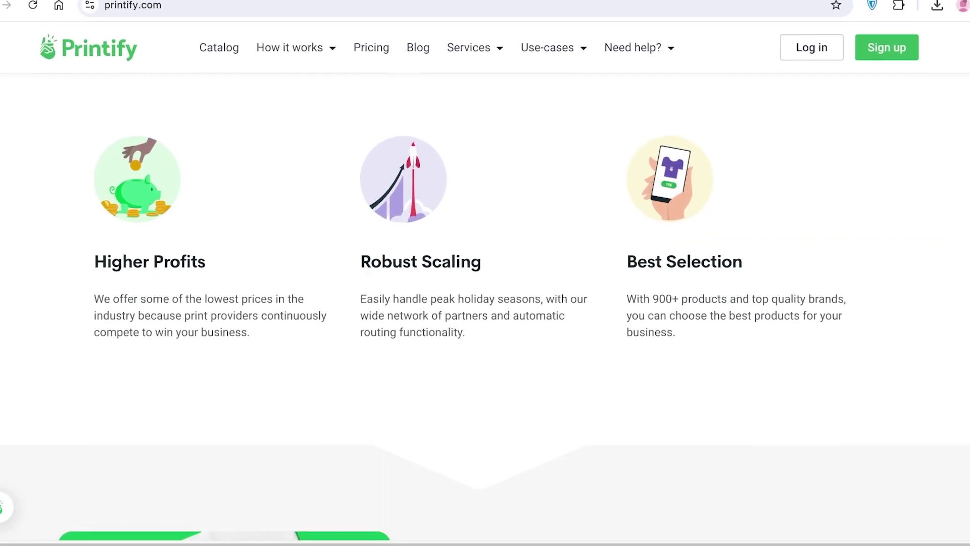
scroll(485, 293, down, 2)
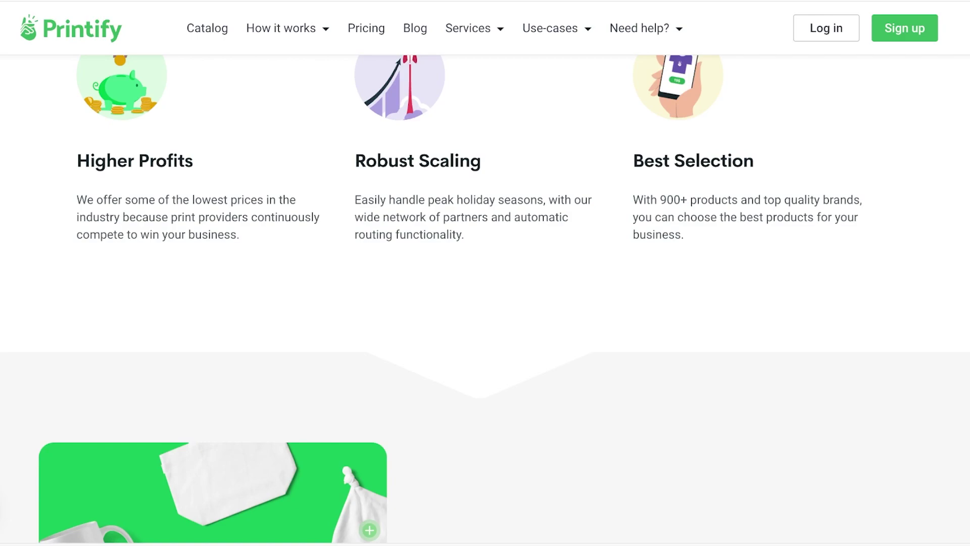
scroll(485, 298, down, 3)
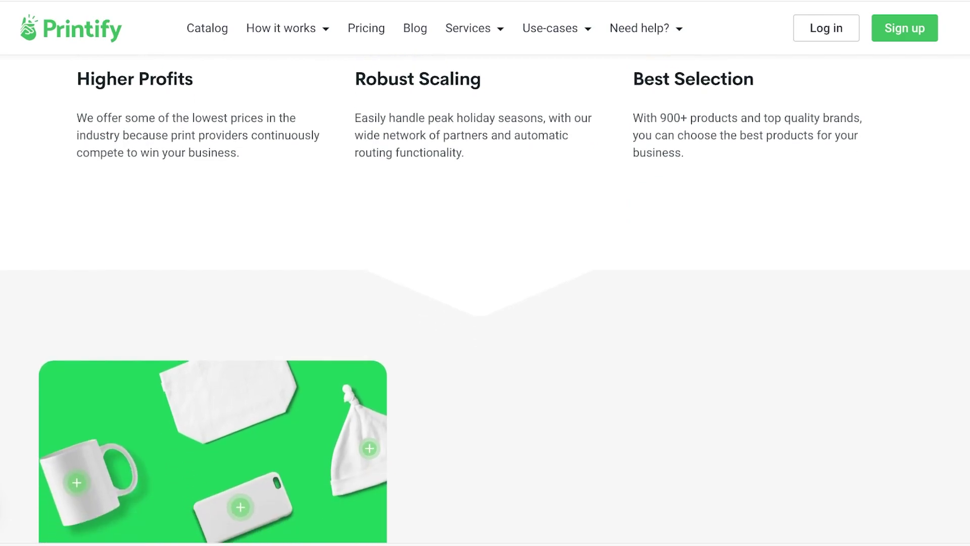
scroll(451, 342, down, 6)
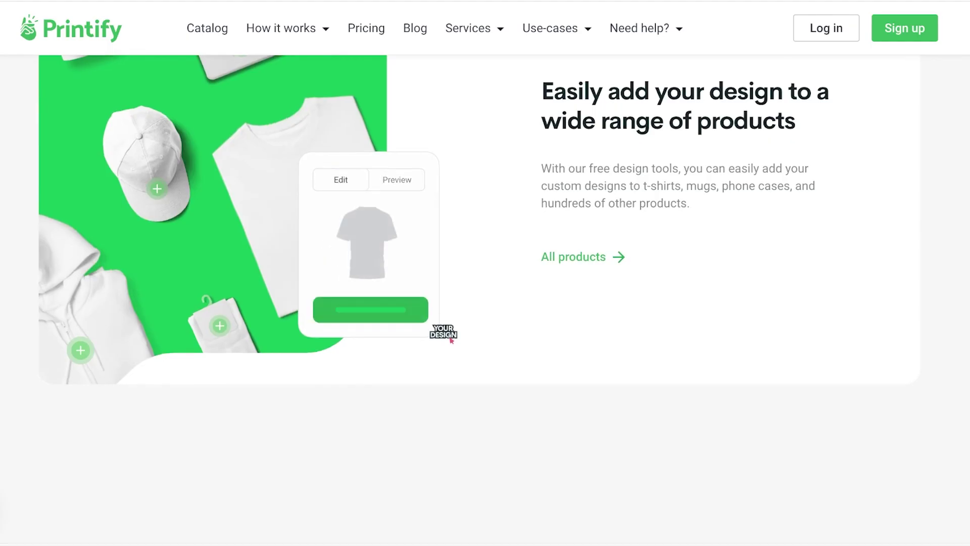
scroll(485, 299, down, 2)
scroll(485, 298, down, 3)
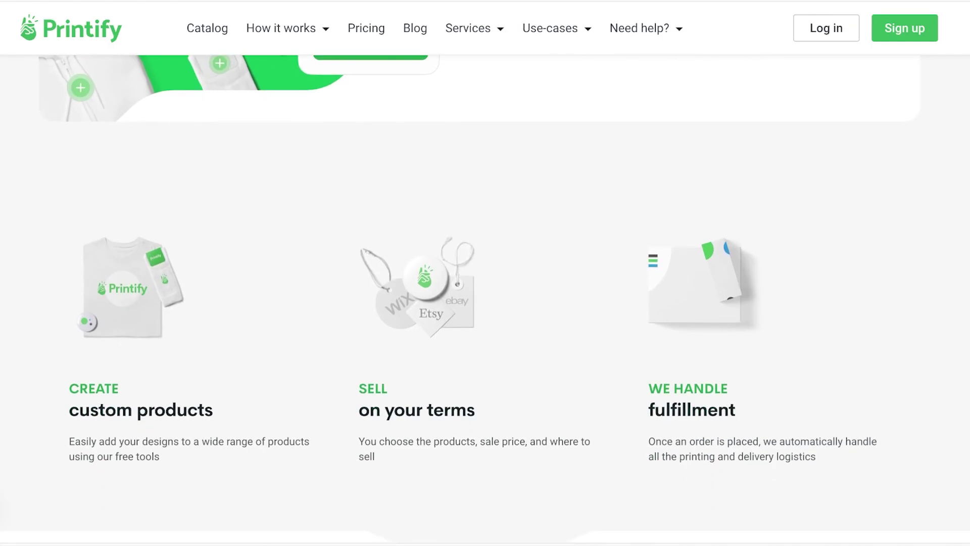
scroll(485, 298, down, 5)
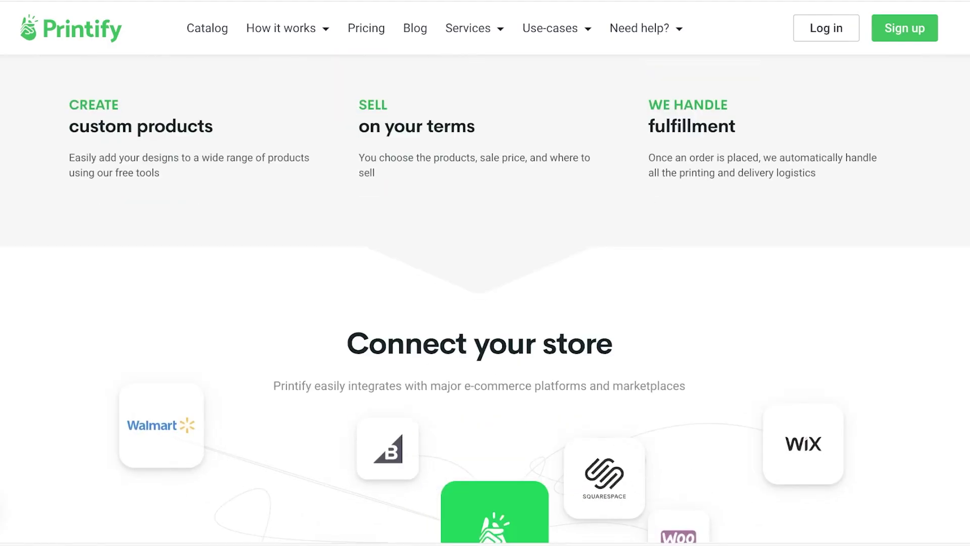
scroll(486, 298, down, 8)
Sign up to Printify and start adding a new Amazon store
scroll(485, 298, up, 3)
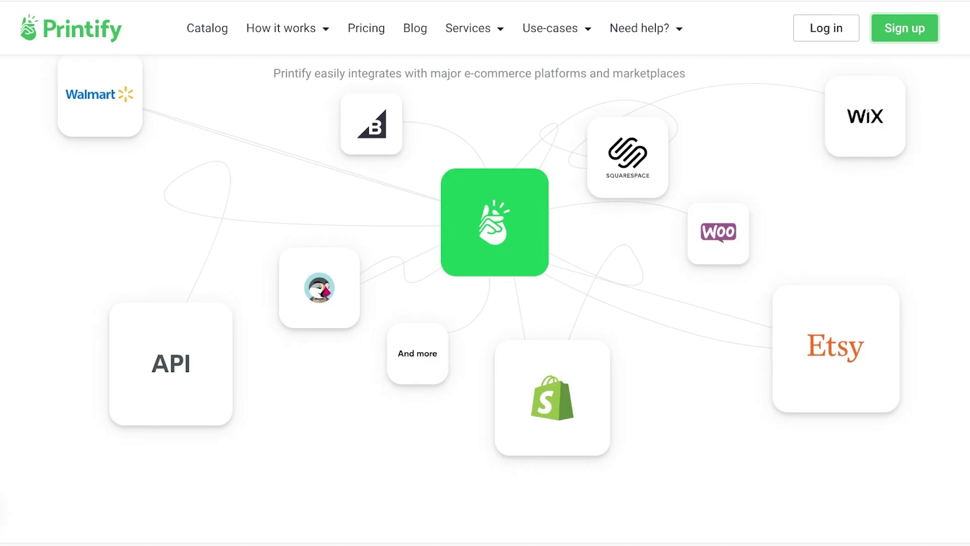
click(905, 28)
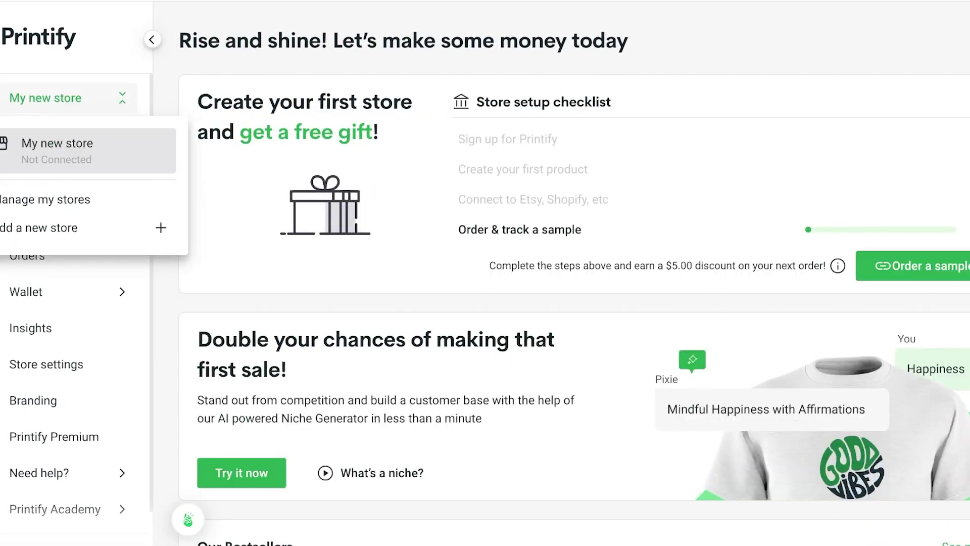
click(76, 227)
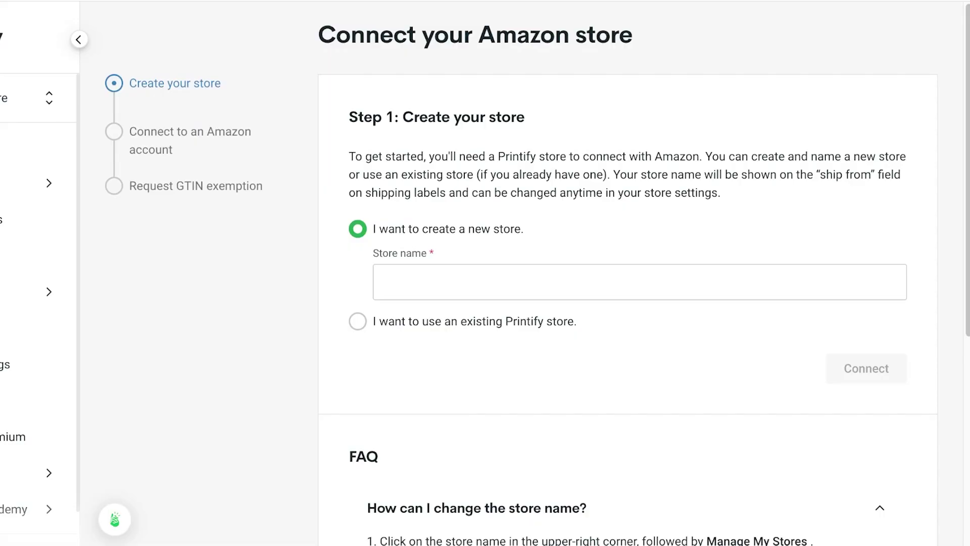
Name the new store 'Lilys' and submit the name
scroll(627, 303, down, 3)
scroll(627, 304, up, 3)
scroll(627, 303, down, 3)
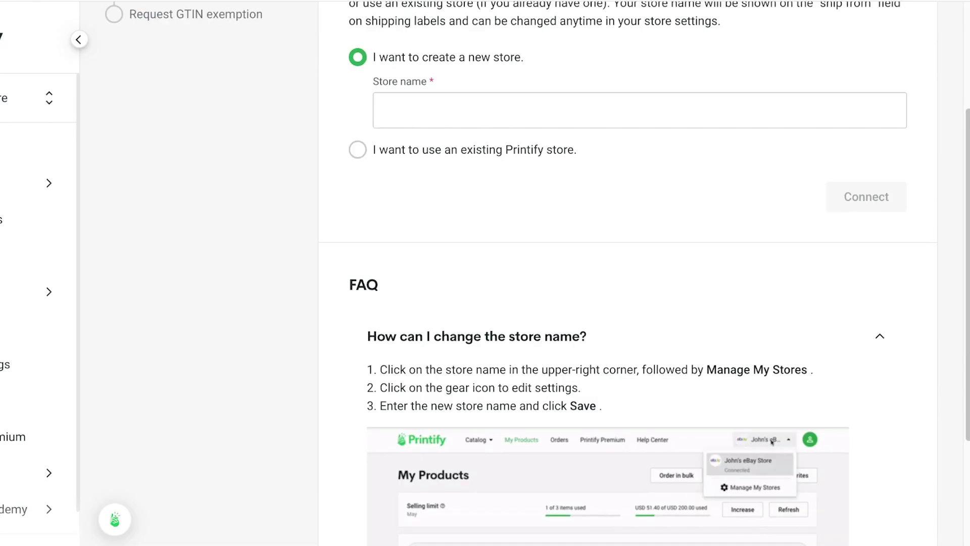
scroll(627, 303, down, 3)
scroll(627, 303, up, 6)
click(640, 282)
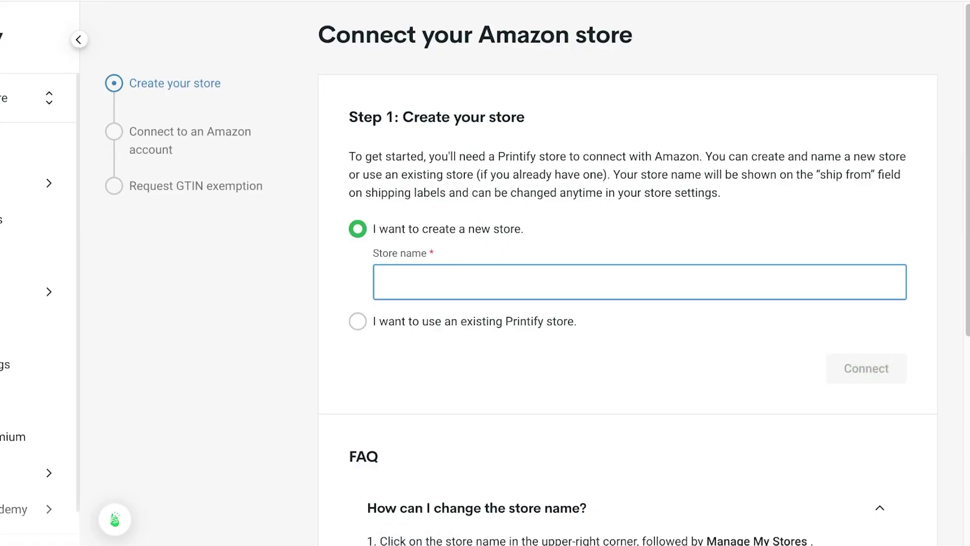
text(A)
key(BackSpace)
text(Lily)
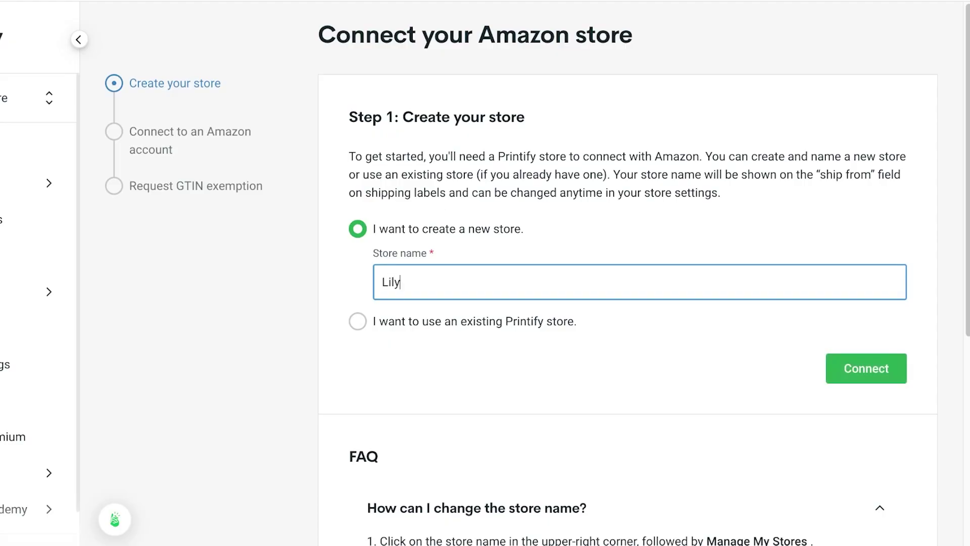
text(s)
key(Return)
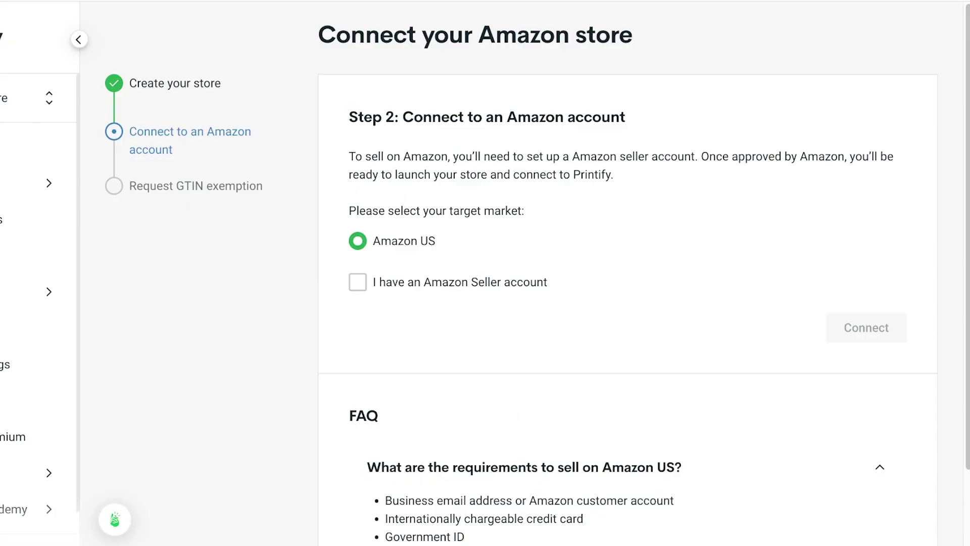
Confirm having an Amazon Seller account for Amazon US and open Seller Central
click(357, 282)
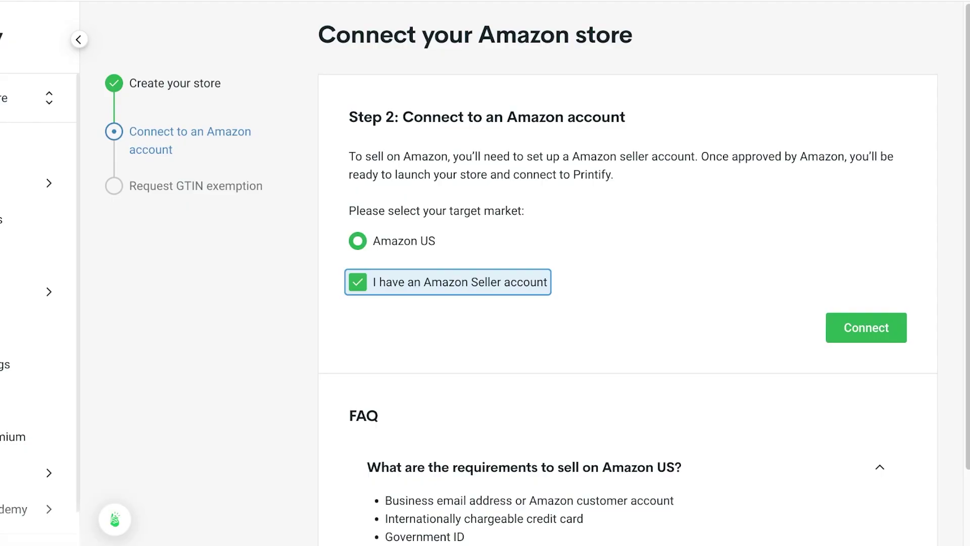
scroll(537, 273, down, 2)
scroll(537, 273, up, 2)
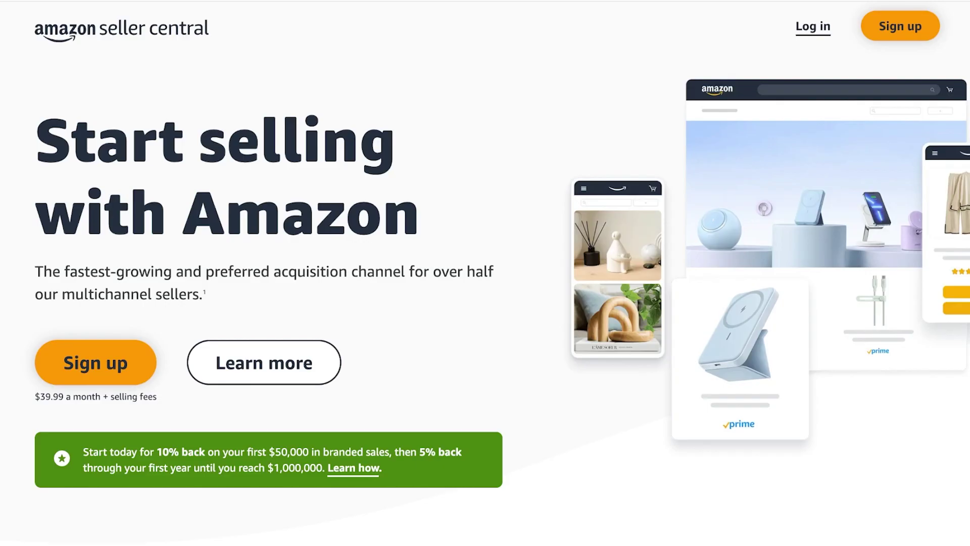
Sign in to Amazon Seller Central with the account email and password
click(813, 26)
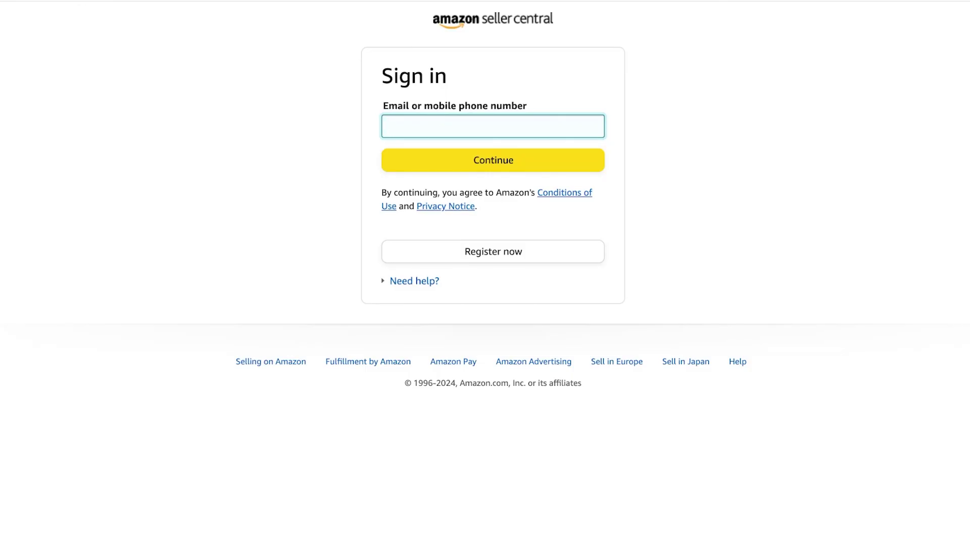
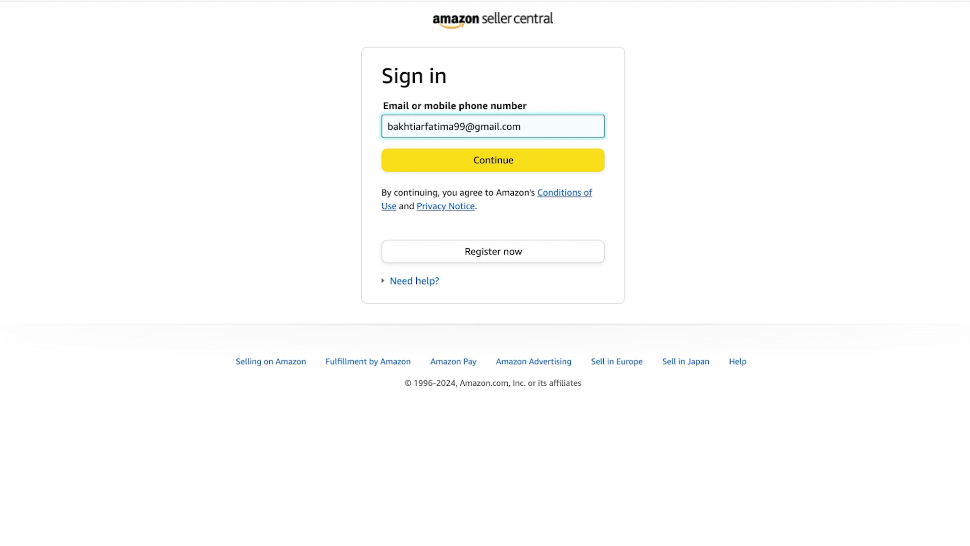
key(Return)
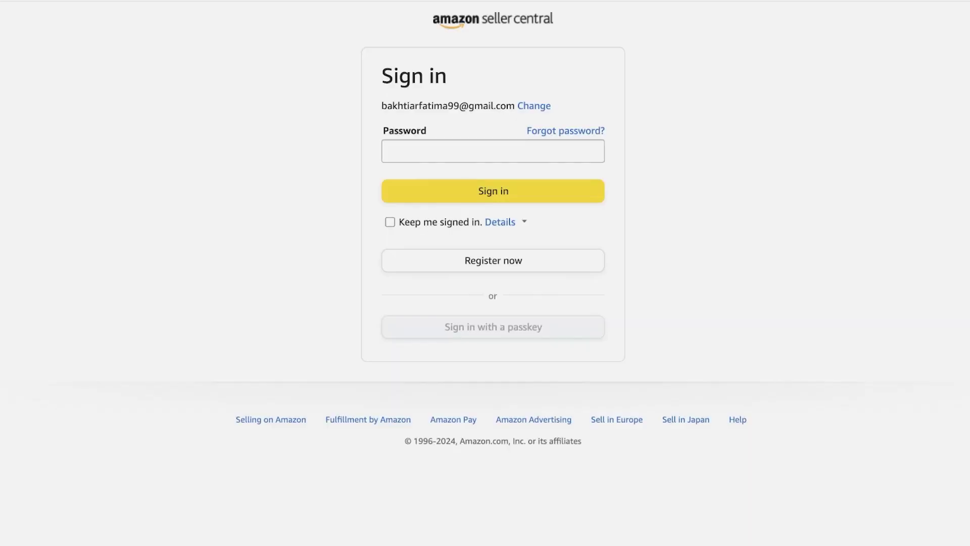
click(493, 151)
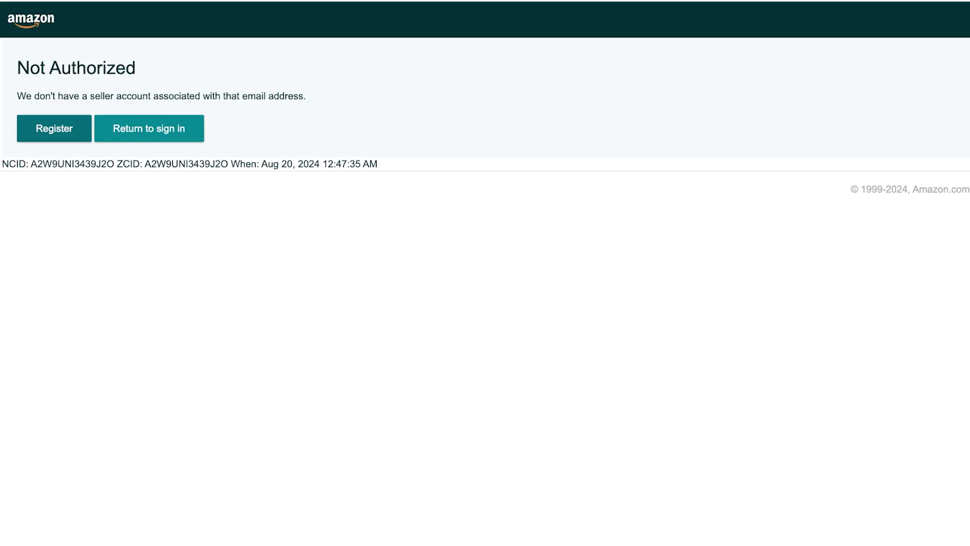
After the Not Authorized error, go back to Printify and retry connecting the store
click(54, 128)
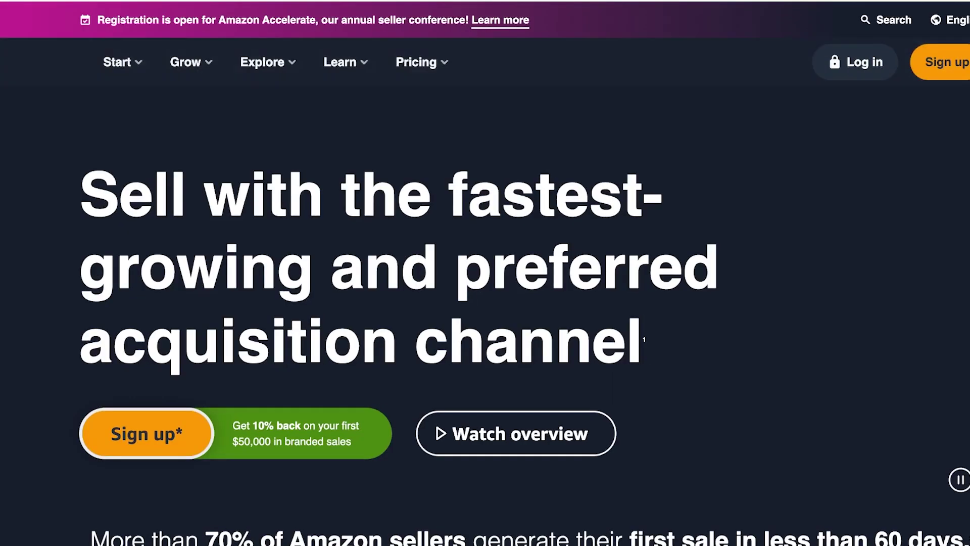
scroll(485, 273, down, 3)
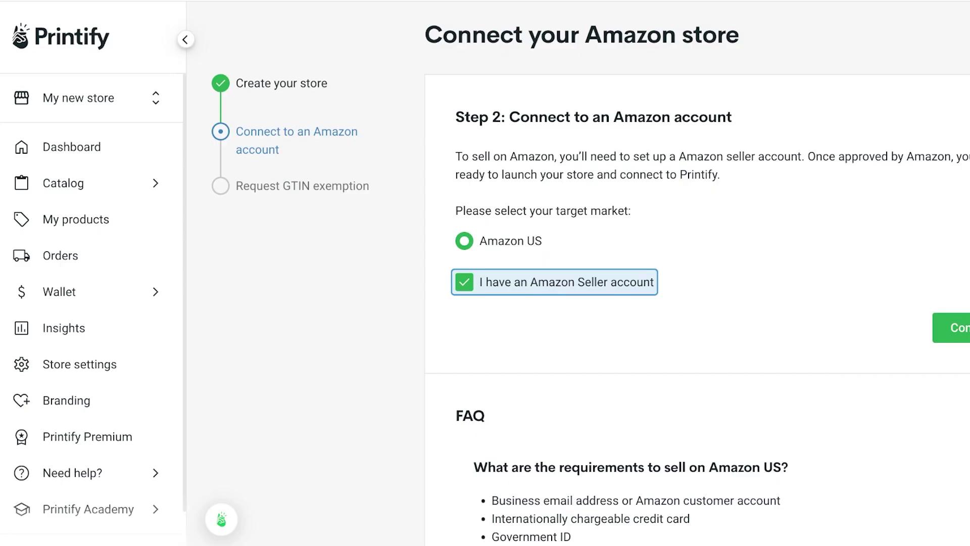
click(952, 328)
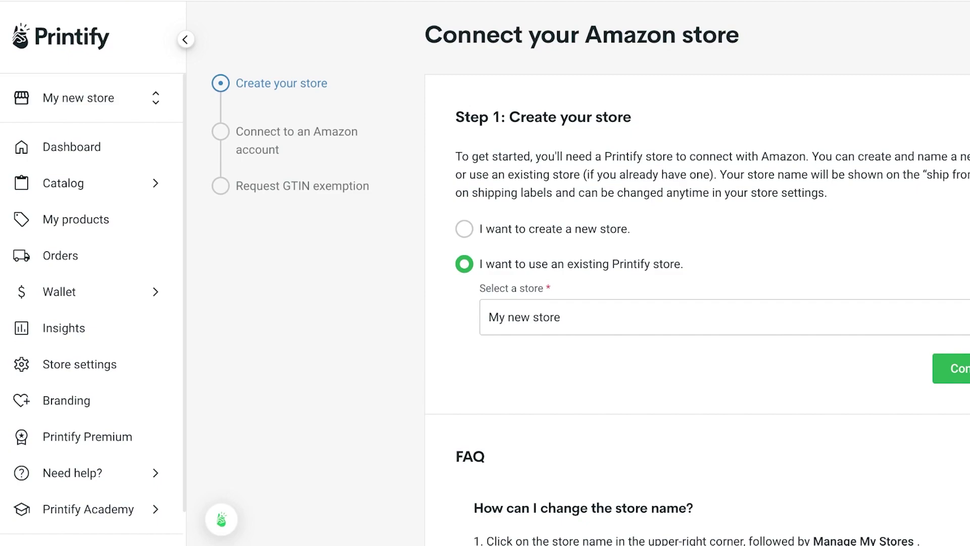
Leave the Amazon setup for the Printify dashboard and bring up the Catalog categories
scroll(697, 303, down, 7)
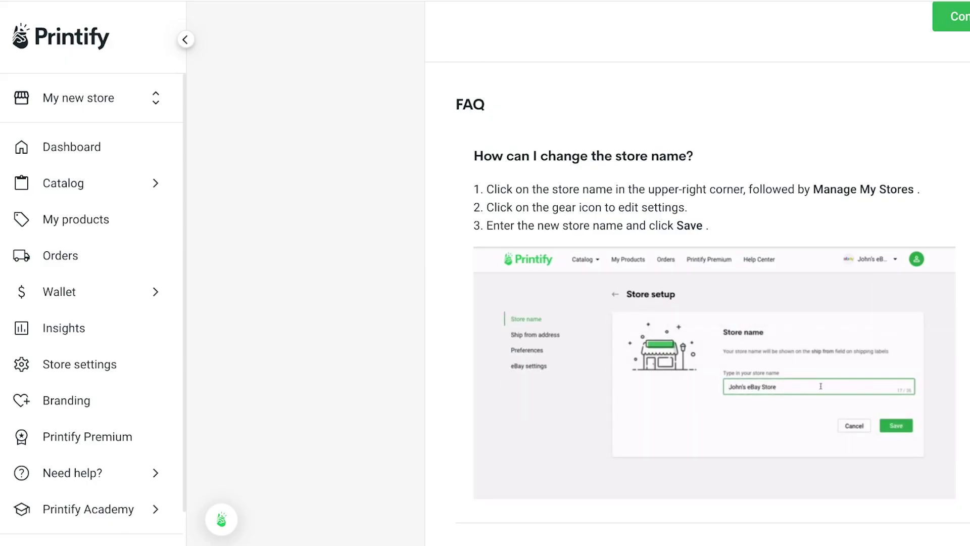
click(81, 183)
click(71, 146)
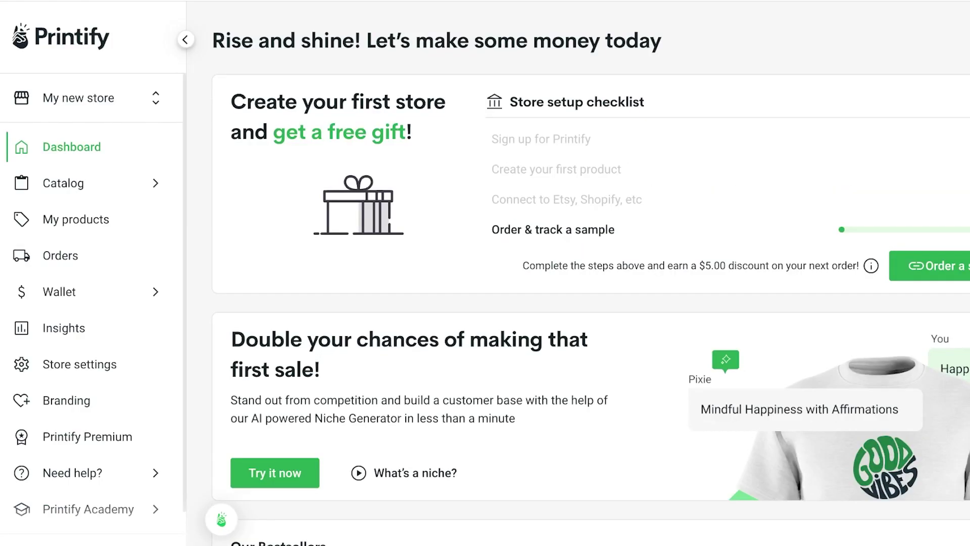
mouse_move(63, 182)
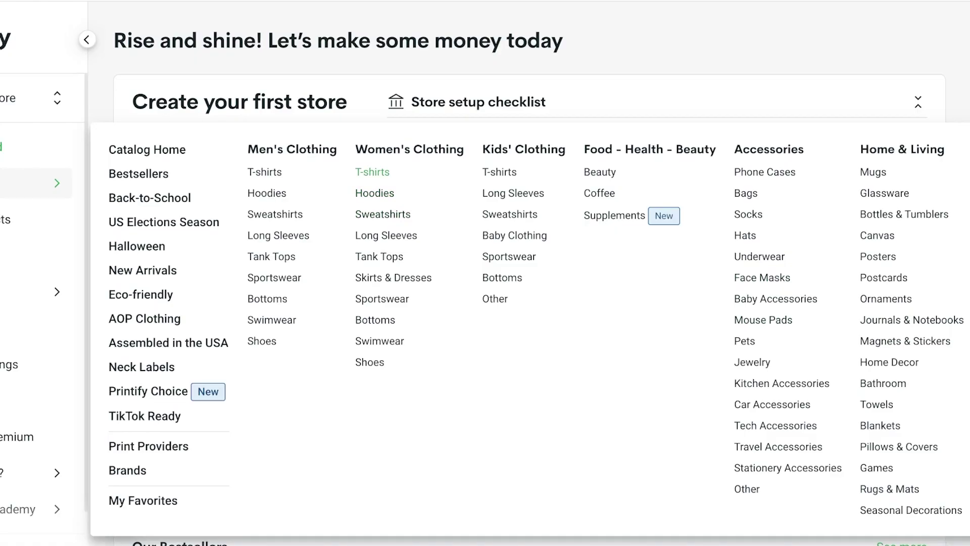
Open Women's Clothing T-shirts and compare tees like Unisex Heavy Cotton Tee from USD 8.64
click(373, 172)
scroll(506, 304, down, 3)
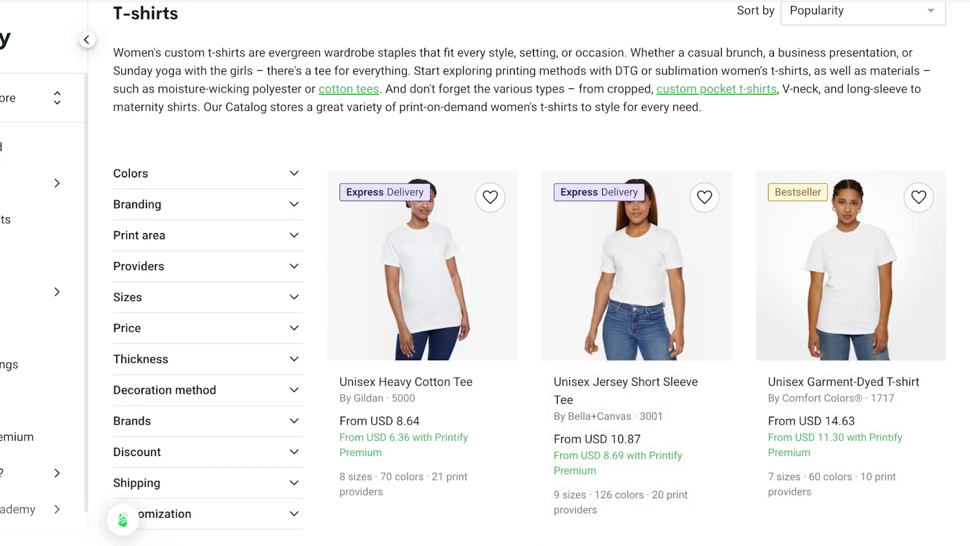
scroll(425, 283, down, 3)
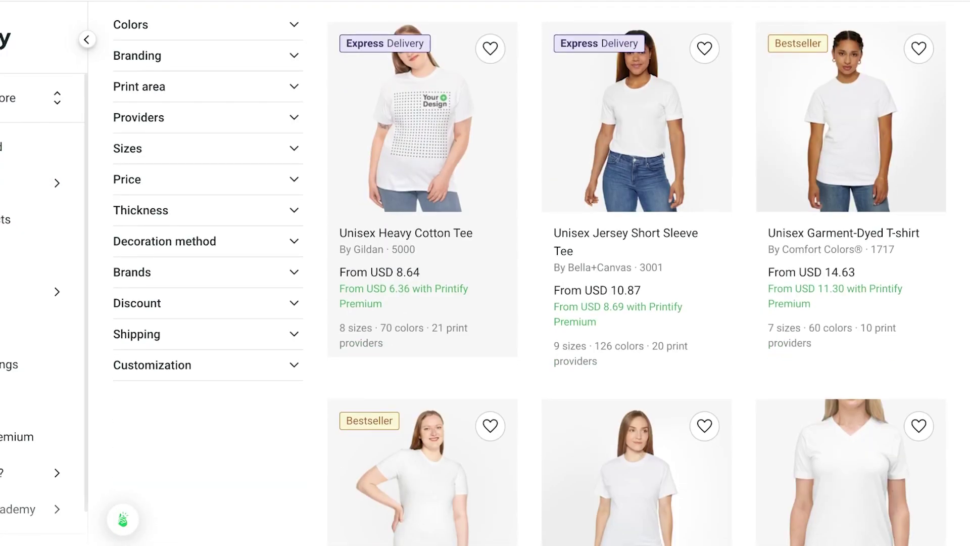
scroll(202, 333, down, 1)
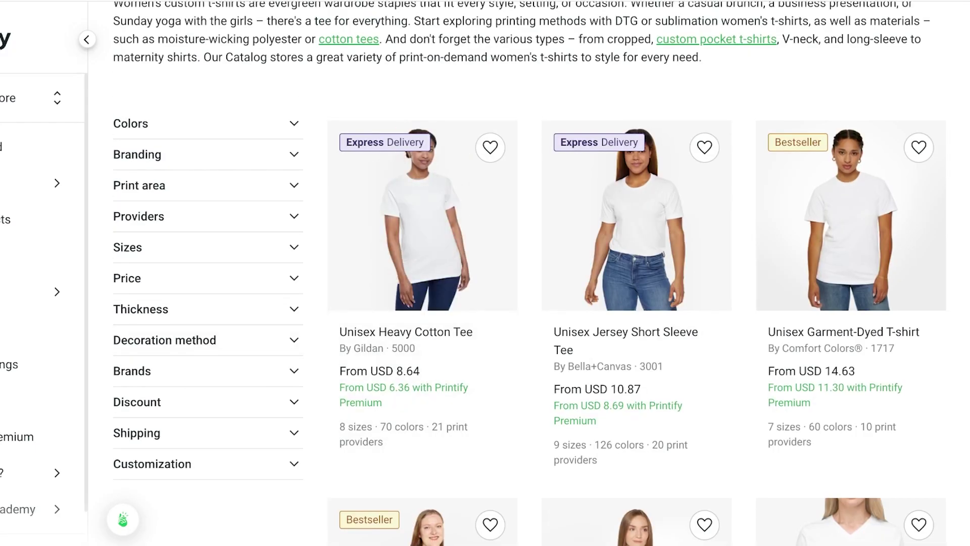
scroll(637, 252, down, 3)
scroll(637, 253, down, 5)
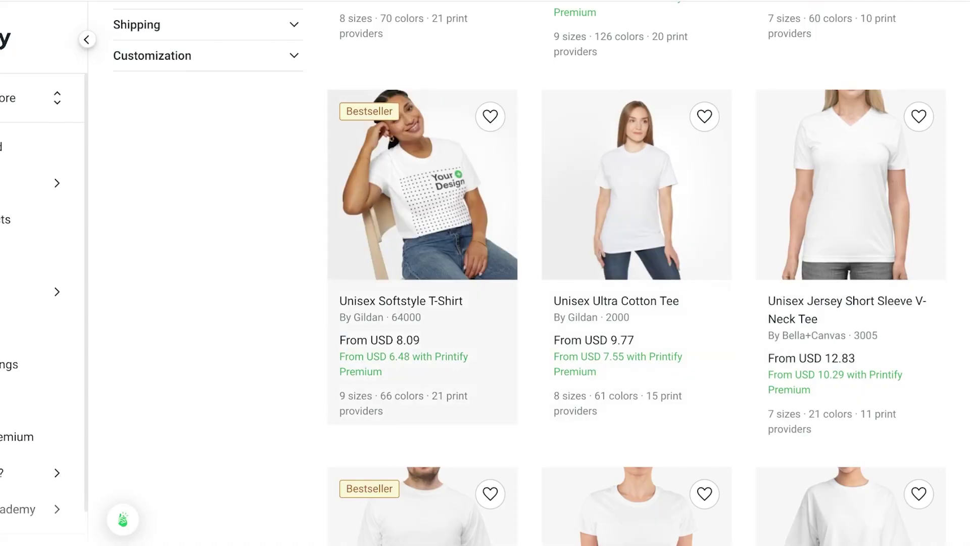
scroll(422, 202, down, 1)
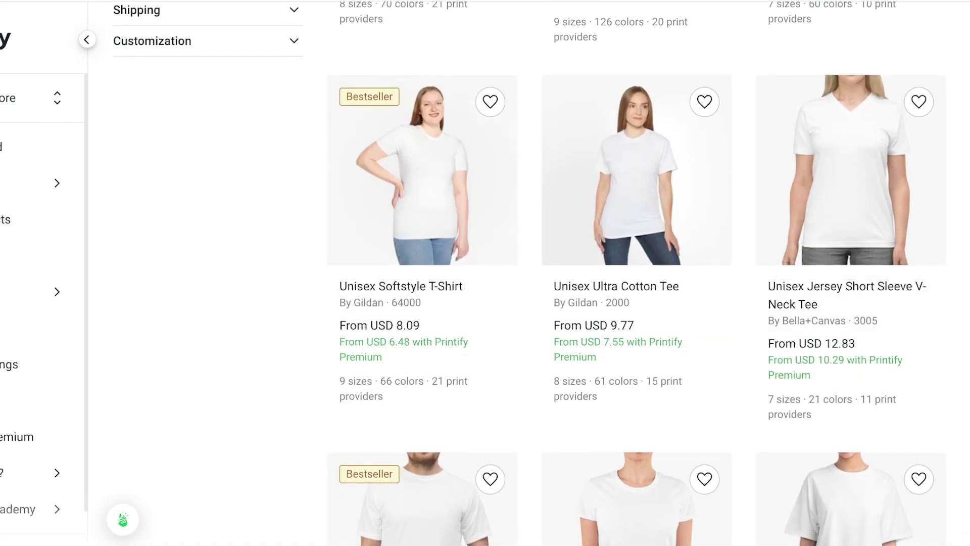
scroll(423, 202, down, 1)
scroll(423, 202, down, 10)
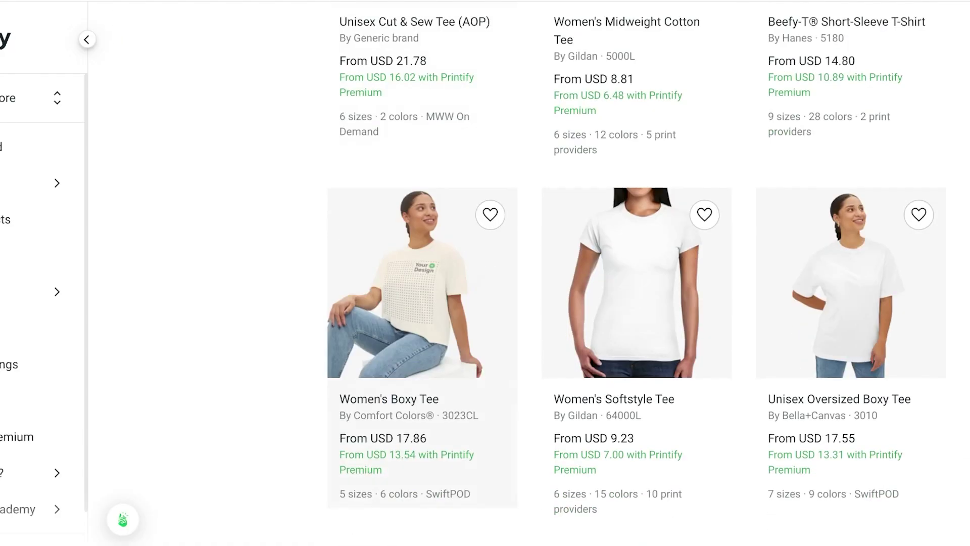
scroll(423, 203, down, 6)
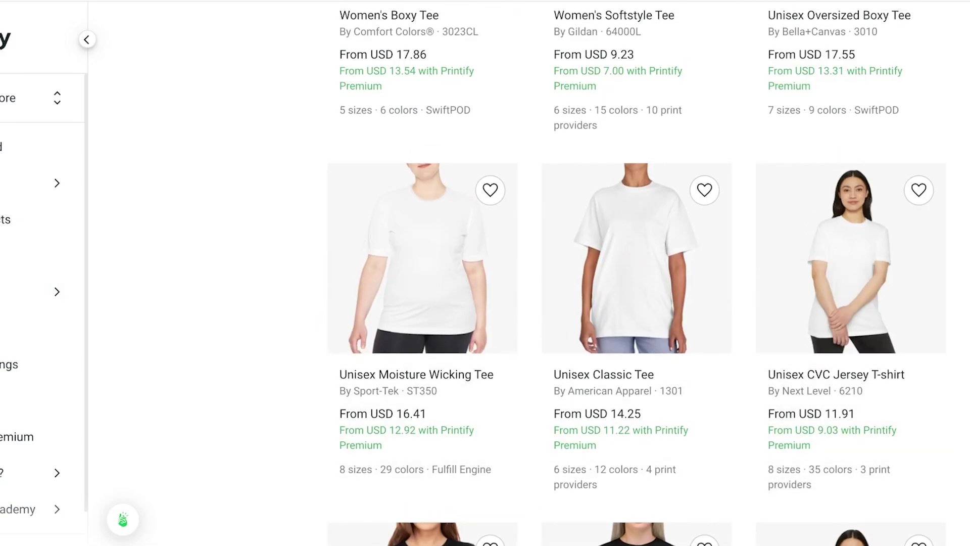
scroll(422, 240, down, 20)
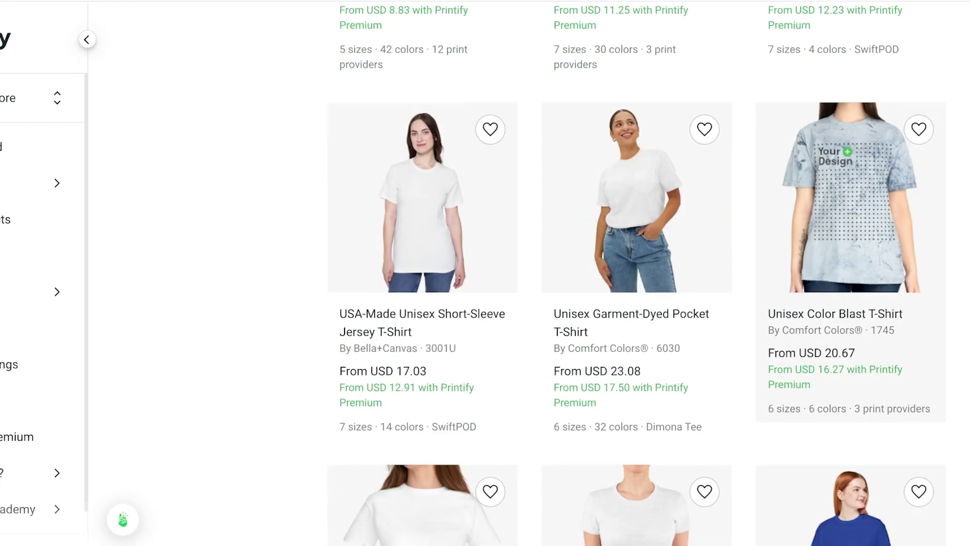
scroll(422, 240, up, 20)
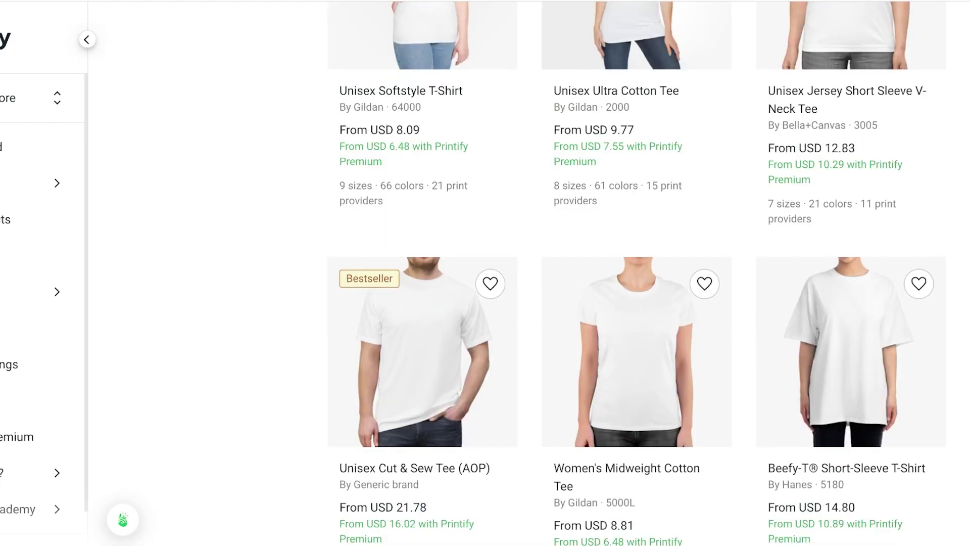
scroll(529, 273, down, 3)
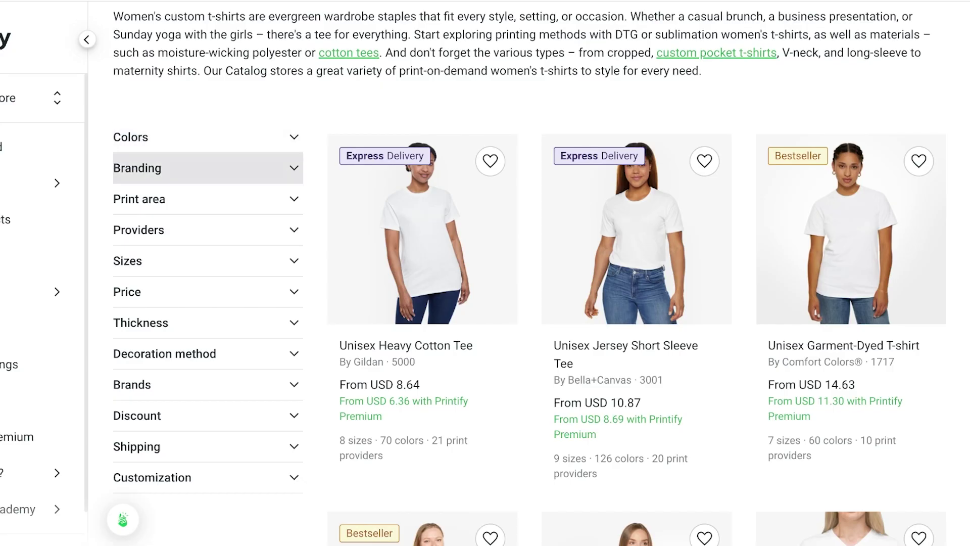
Try the Direct-to-Film decoration method filter, then remove it
click(203, 353)
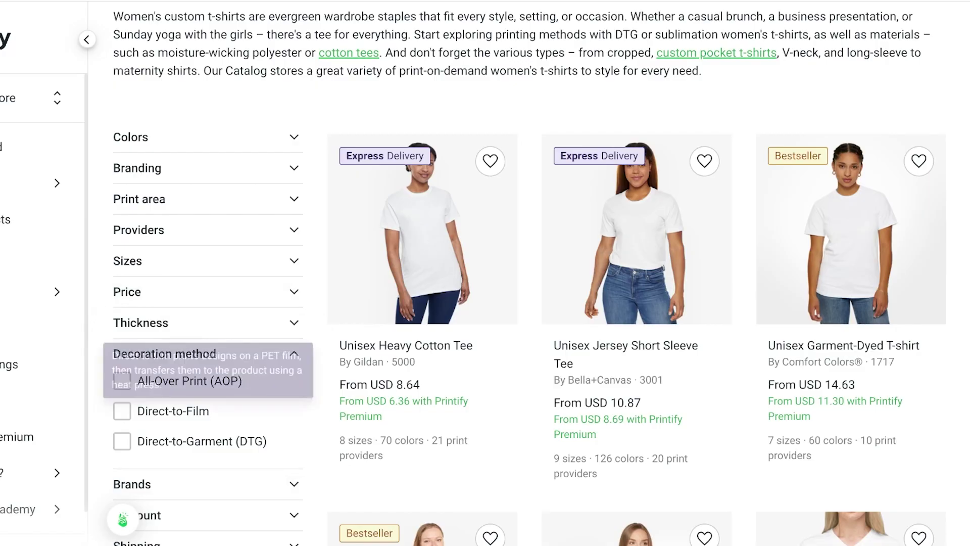
click(122, 411)
click(204, 172)
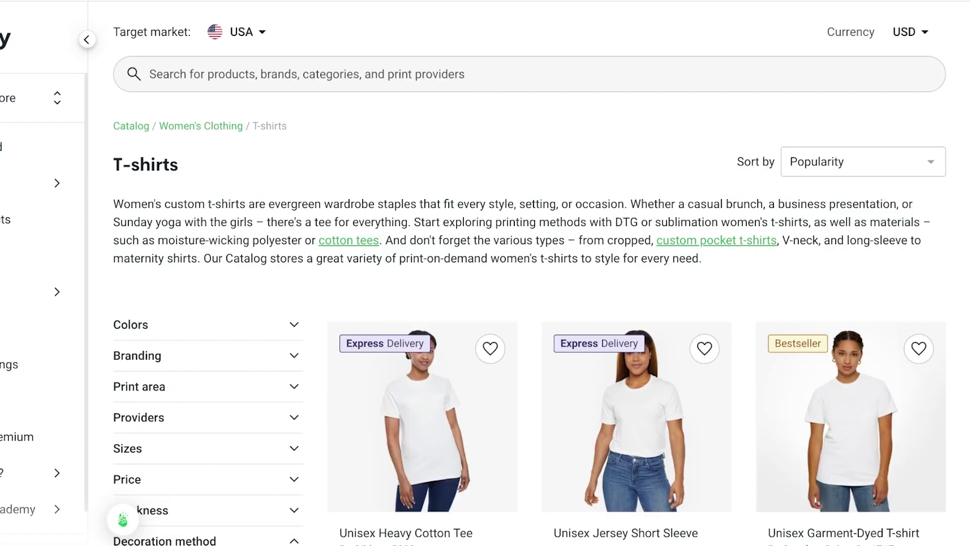
scroll(203, 368, down, 5)
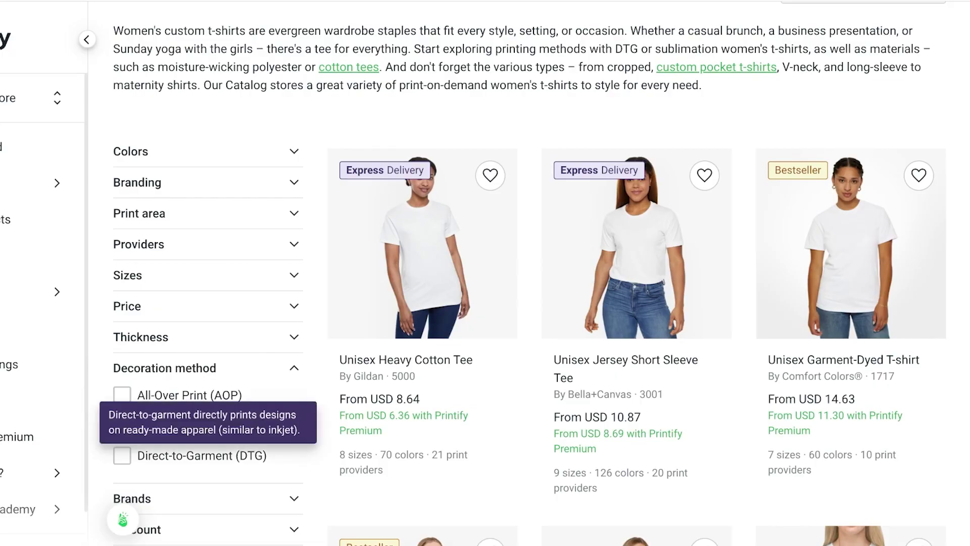
Filter the tees to Direct-to-Garment (DTG) printing and review the results
click(122, 455)
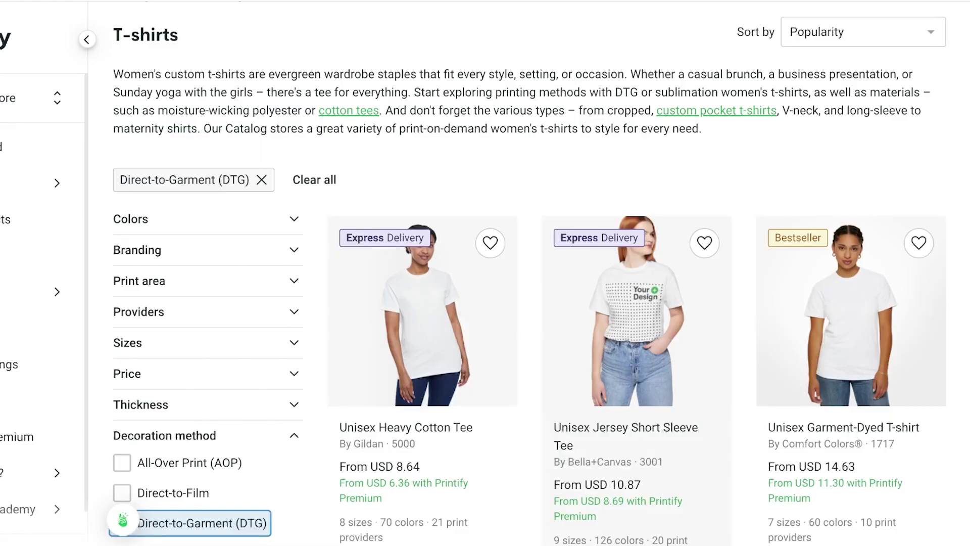
scroll(527, 279, down, 1)
scroll(528, 279, down, 3)
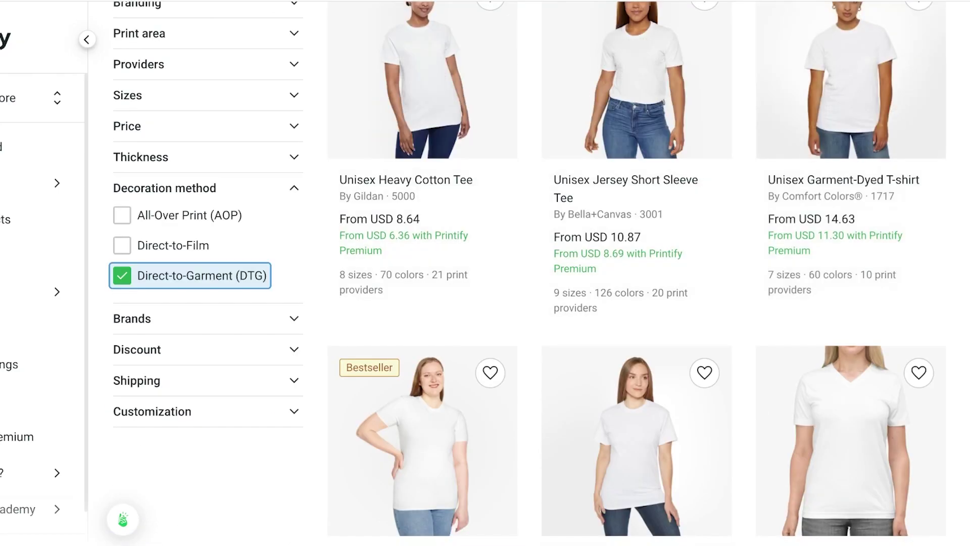
scroll(528, 279, up, 3)
scroll(637, 273, down, 20)
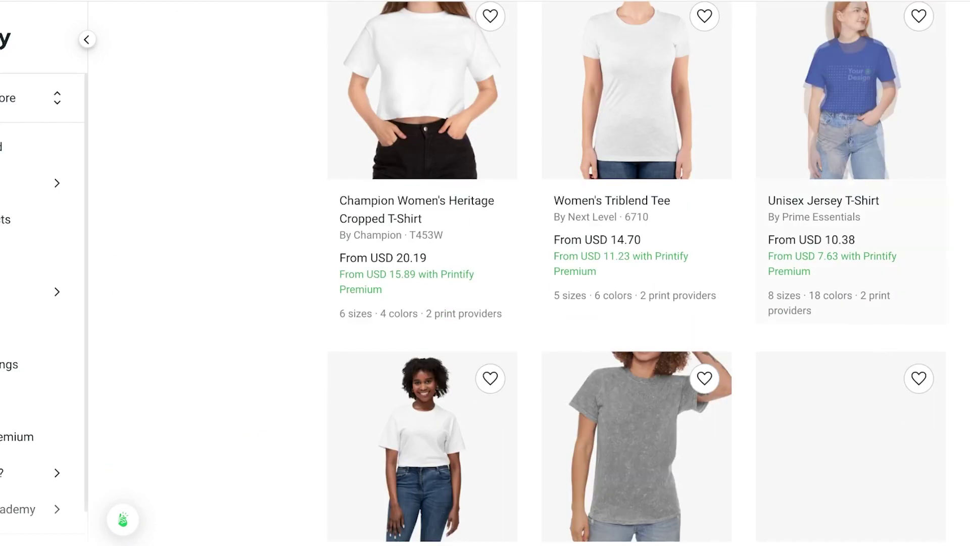
scroll(637, 273, down, 10)
scroll(637, 273, up, 20)
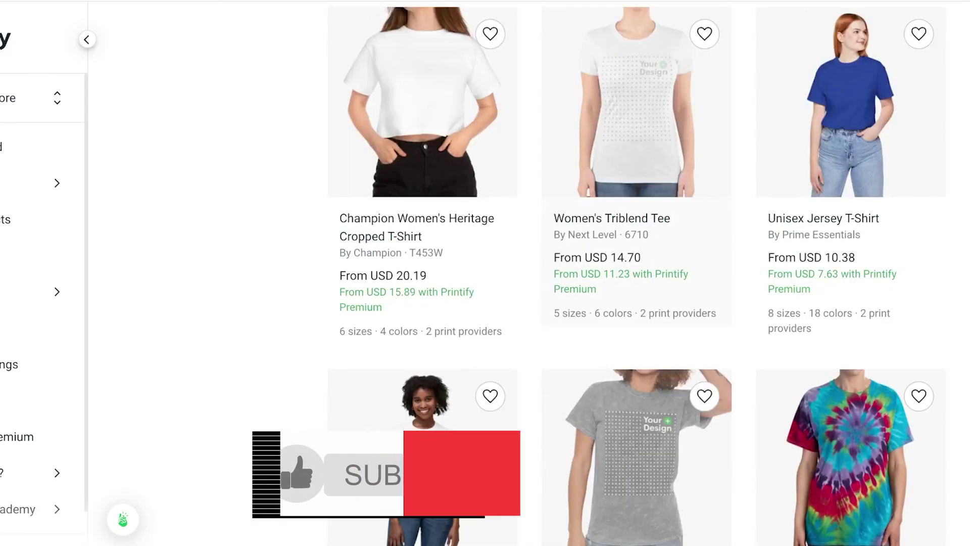
scroll(296, 543, up, 10)
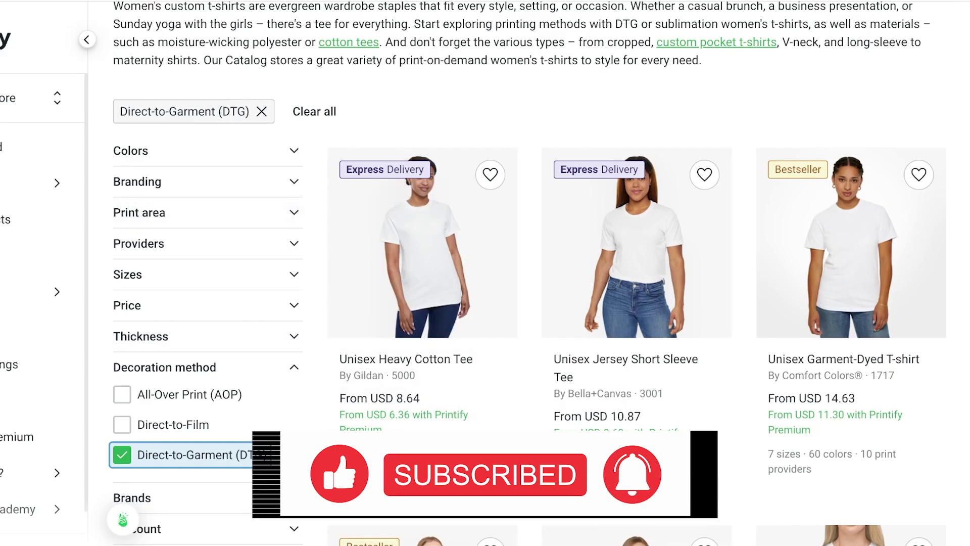
scroll(202, 354, down, 3)
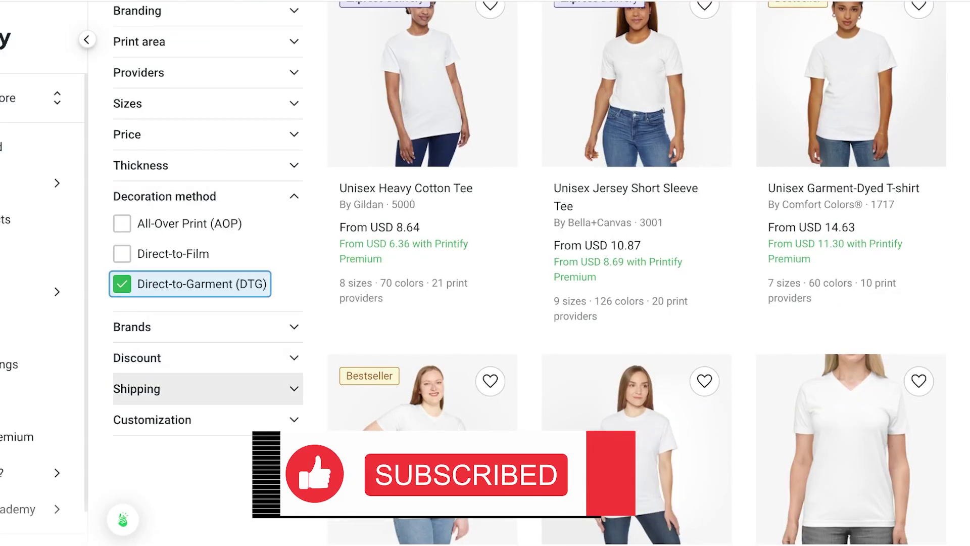
scroll(202, 353, up, 4)
click(202, 327)
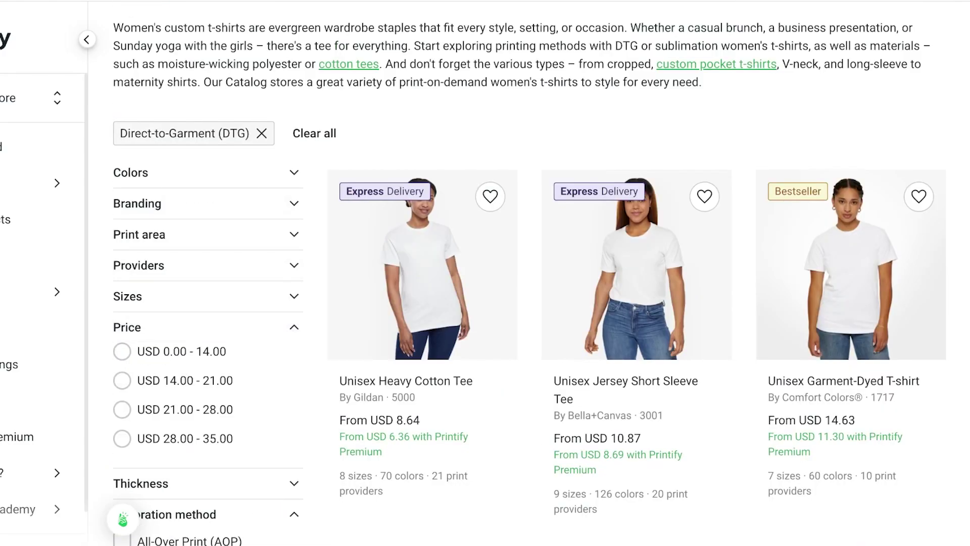
Limit the tees to USD 0.00 - 14.00 and look over the other filter groups
click(122, 351)
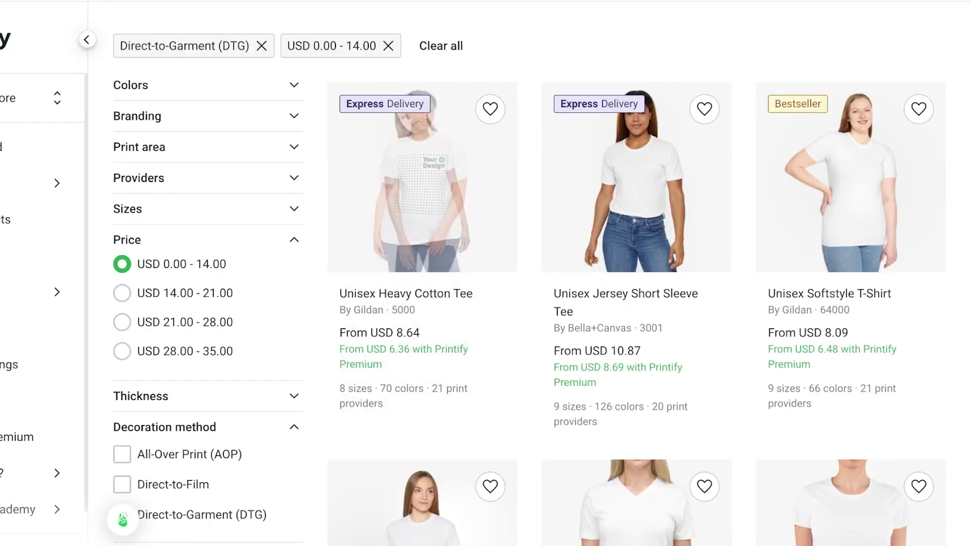
click(203, 177)
click(203, 146)
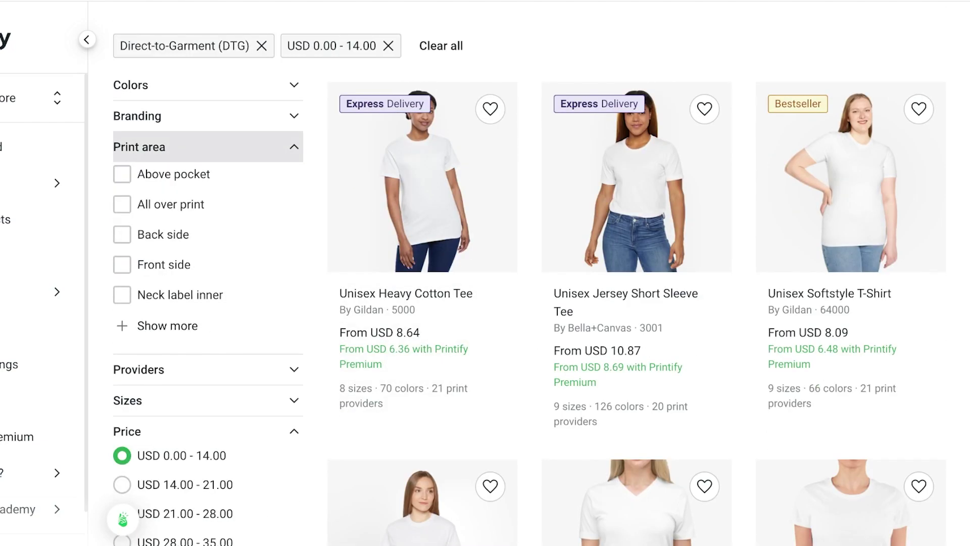
click(202, 116)
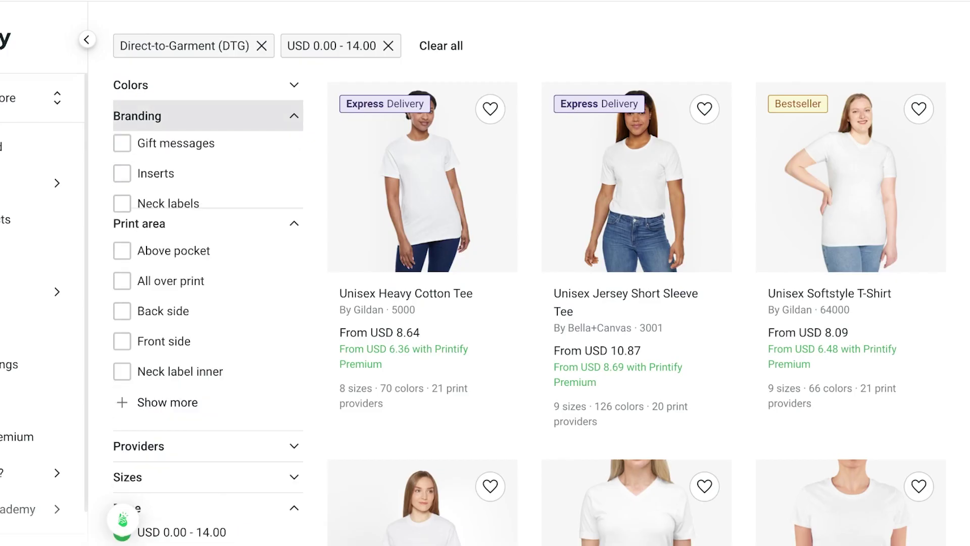
click(202, 85)
click(202, 85)
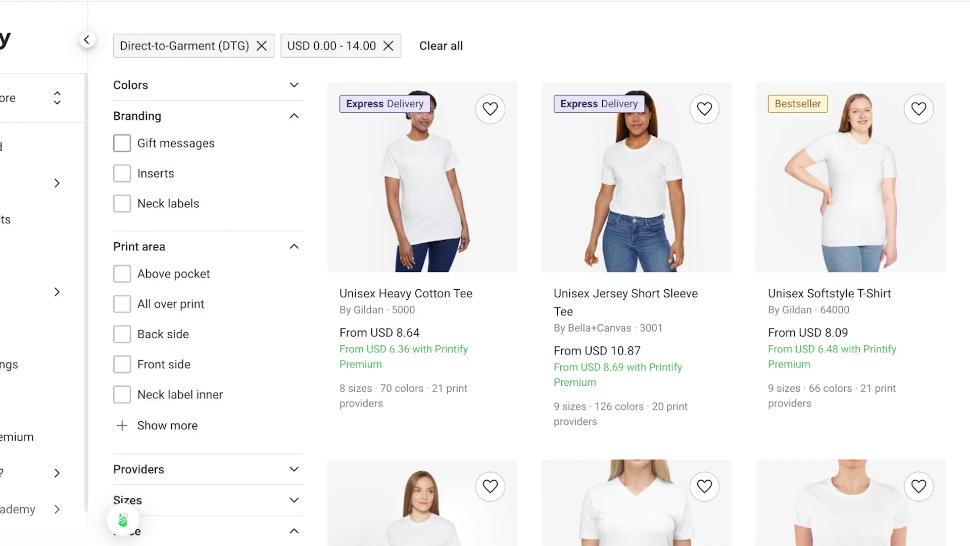
Add the Inserts and Neck labels branding filters and scan the remaining tees
click(122, 173)
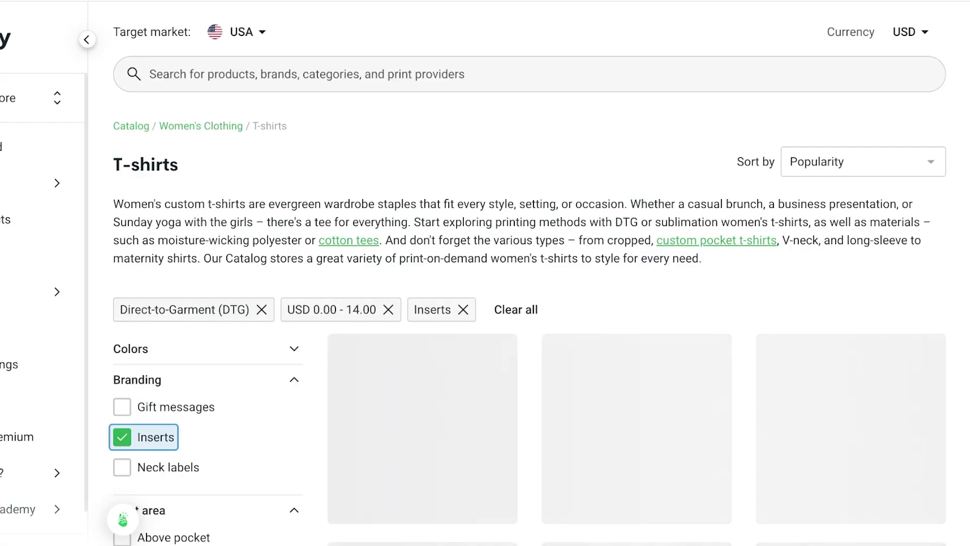
scroll(161, 303, down, 3)
click(162, 295)
scroll(162, 295, down, 2)
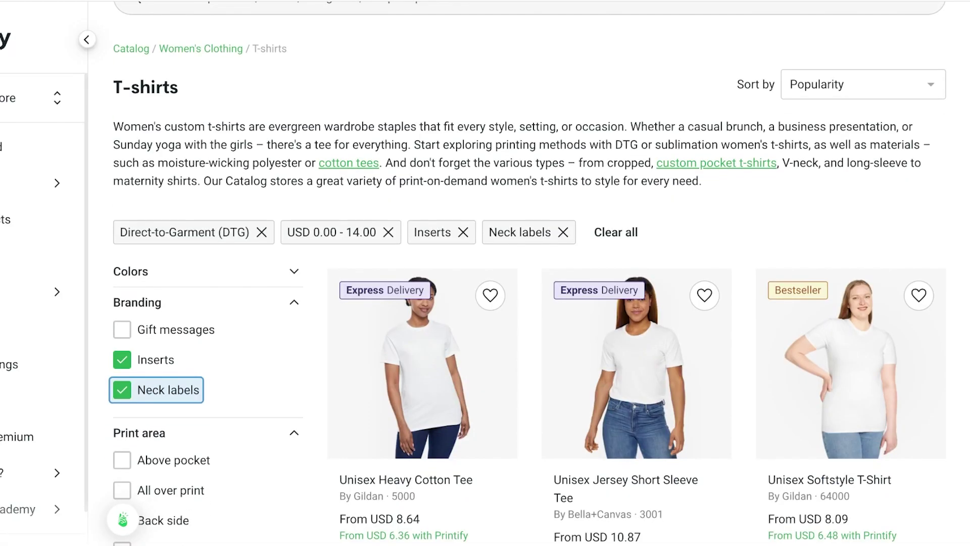
scroll(637, 303, down, 20)
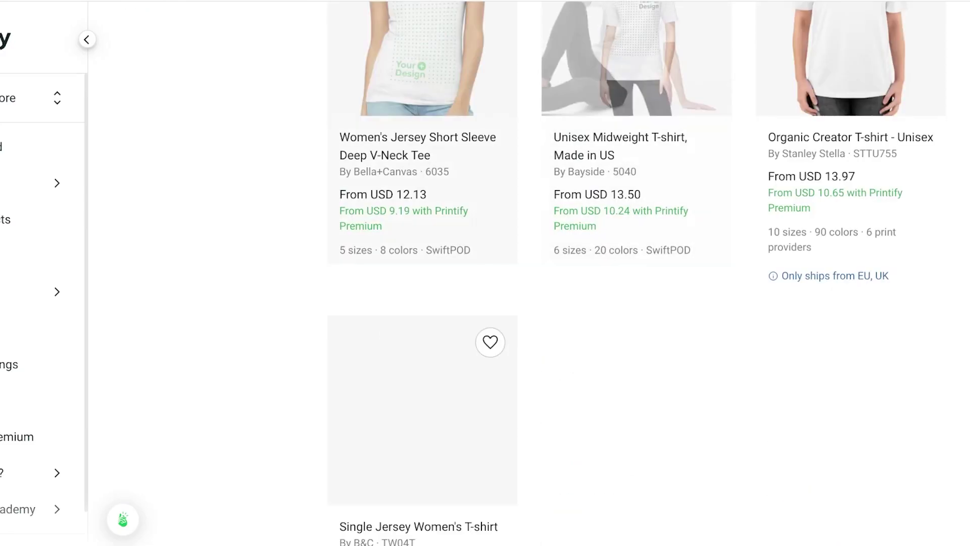
scroll(637, 273, up, 4)
scroll(637, 273, down, 1)
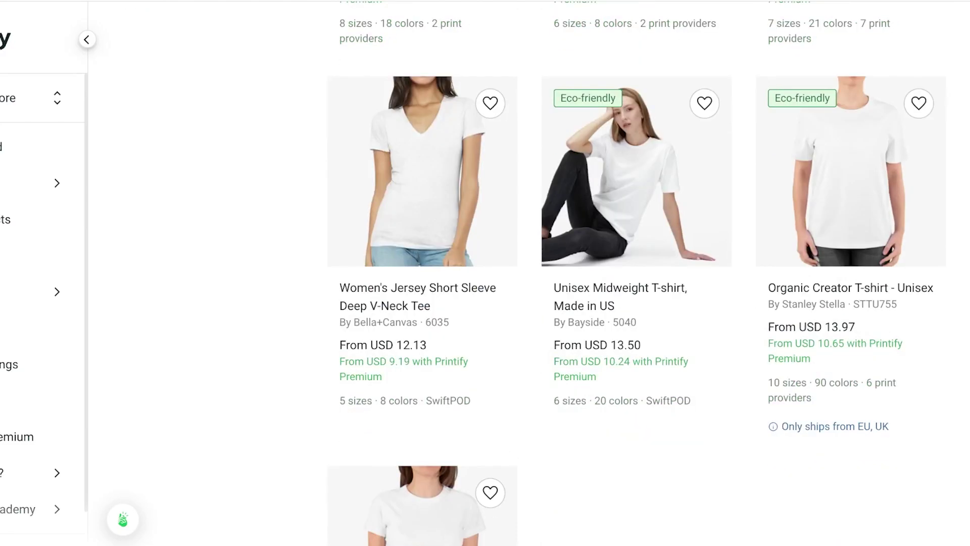
scroll(637, 272, down, 3)
scroll(637, 273, up, 6)
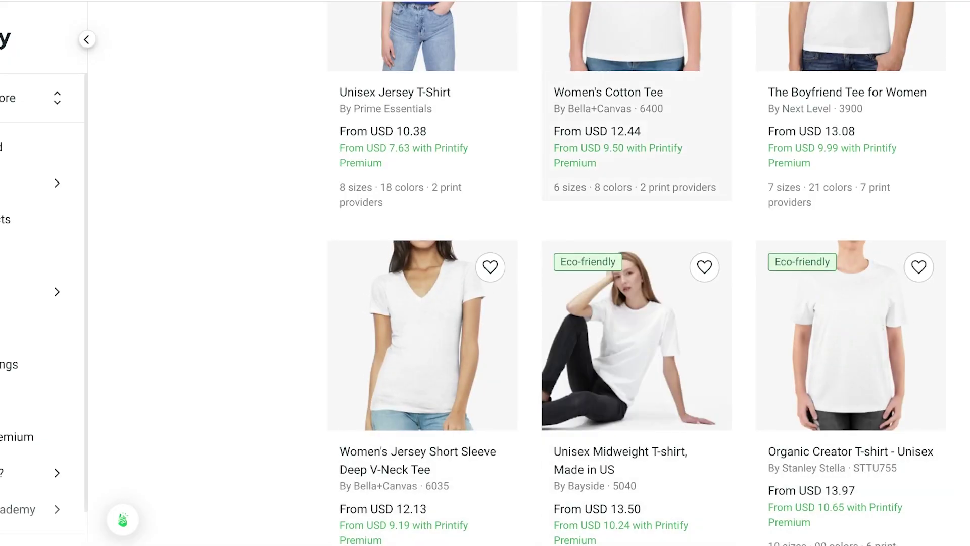
scroll(637, 273, up, 8)
scroll(637, 273, down, 8)
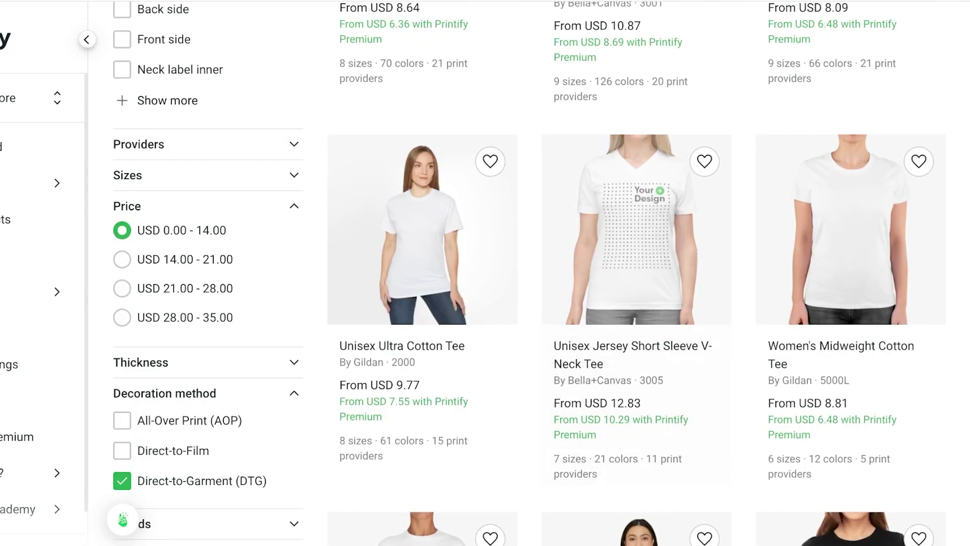
scroll(636, 273, up, 7)
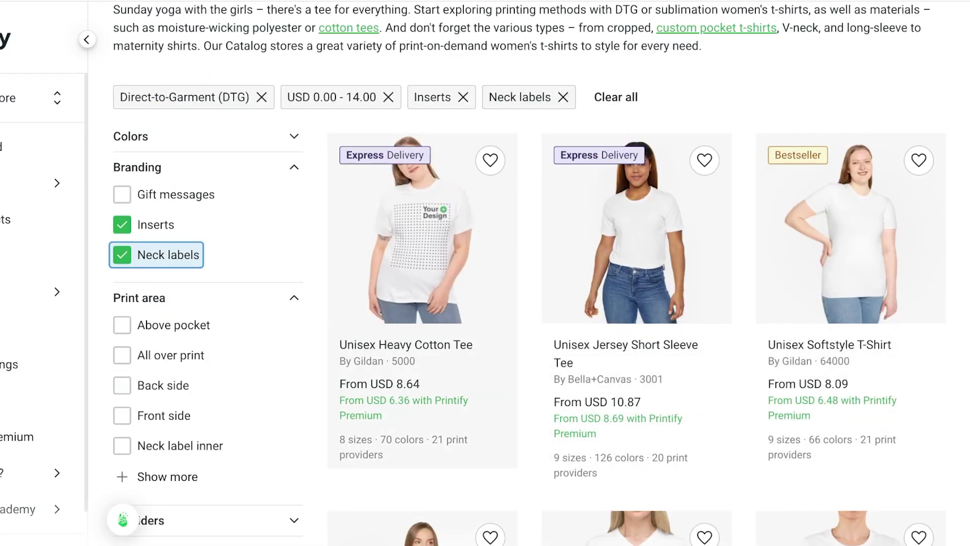
Open the Unisex Heavy Cotton Tee (Gildan 5000) and start designing it
click(422, 228)
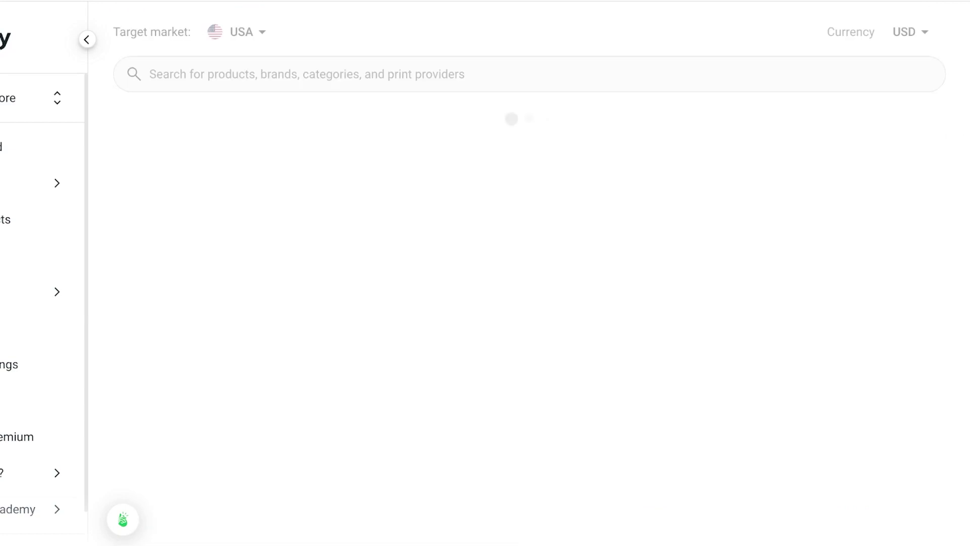
scroll(529, 274, down, 6)
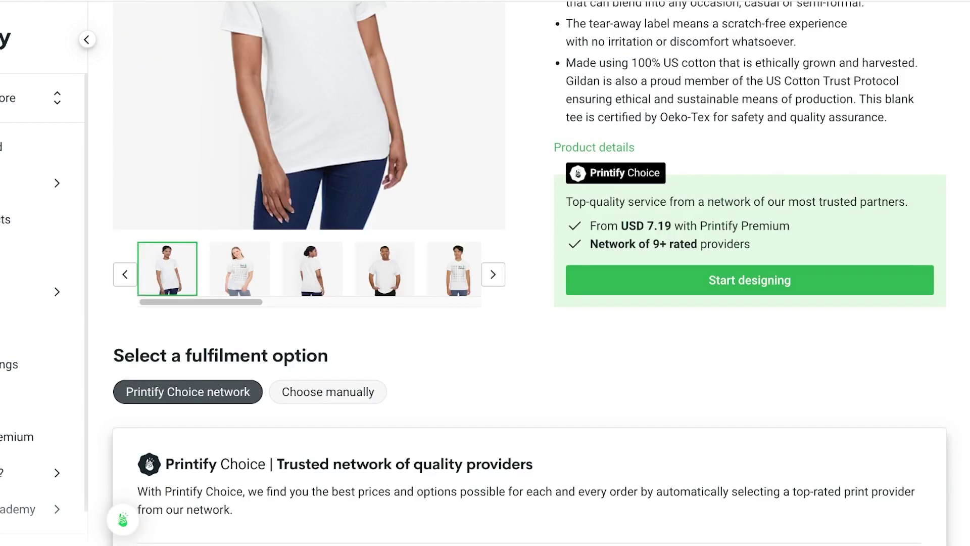
click(750, 280)
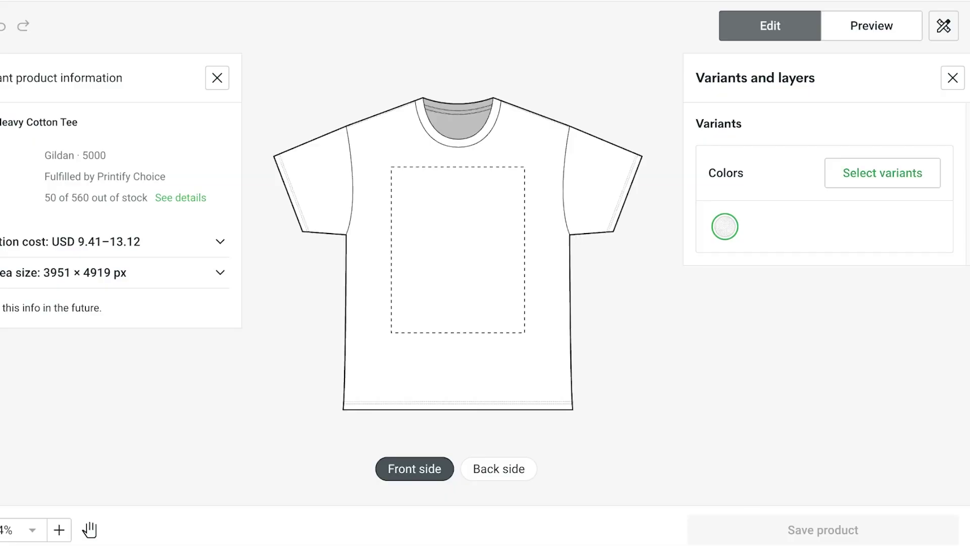
Make Light Pink the tee's only colour variant, removing White
scroll(824, 303, down, 20)
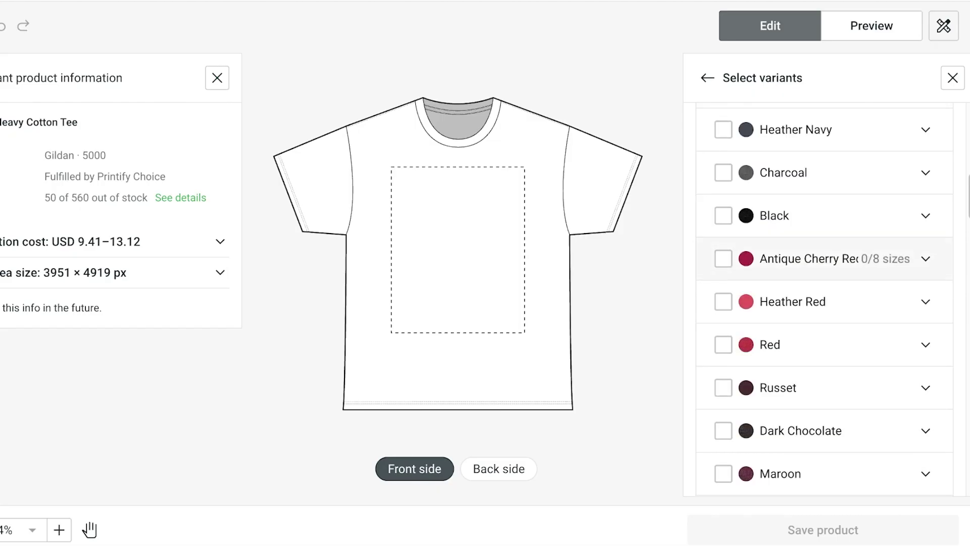
scroll(824, 218, down, 10)
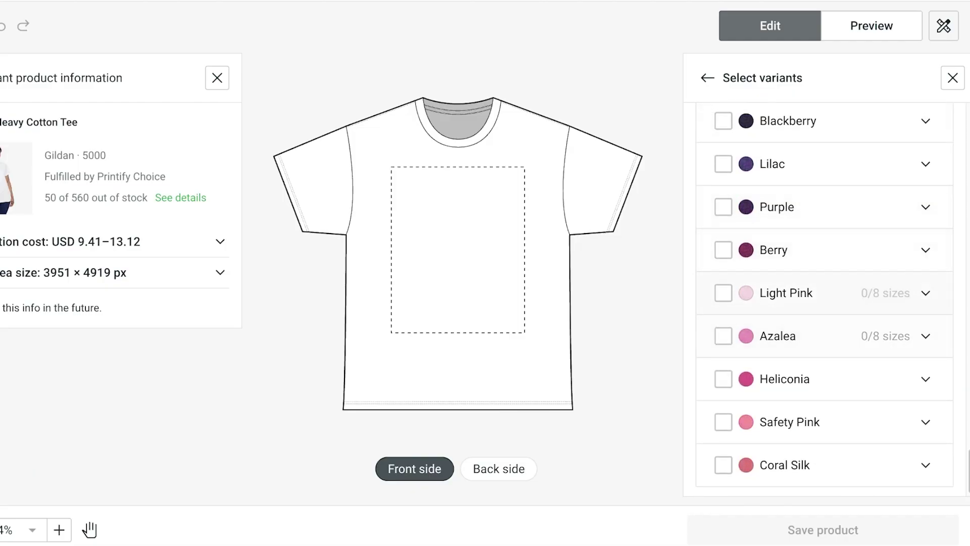
click(724, 290)
scroll(823, 290, up, 20)
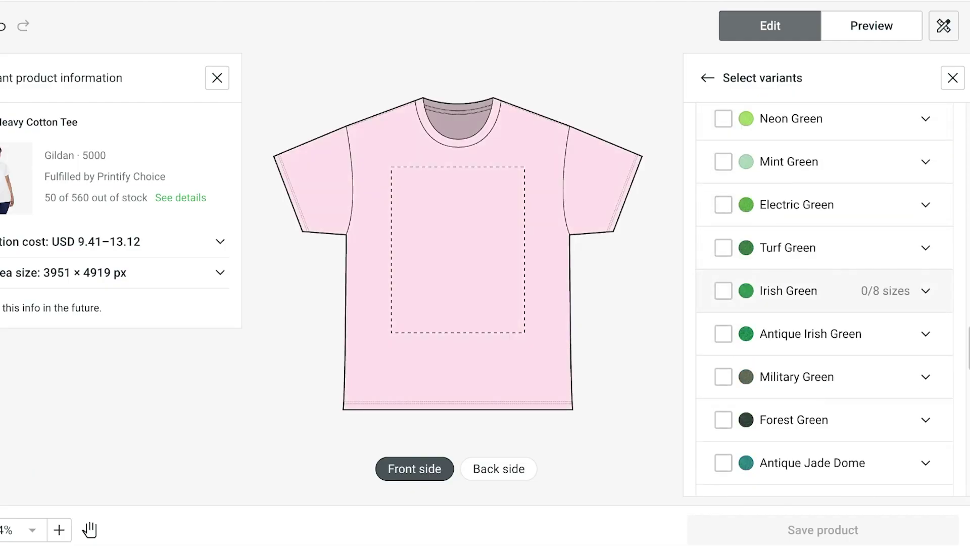
click(723, 256)
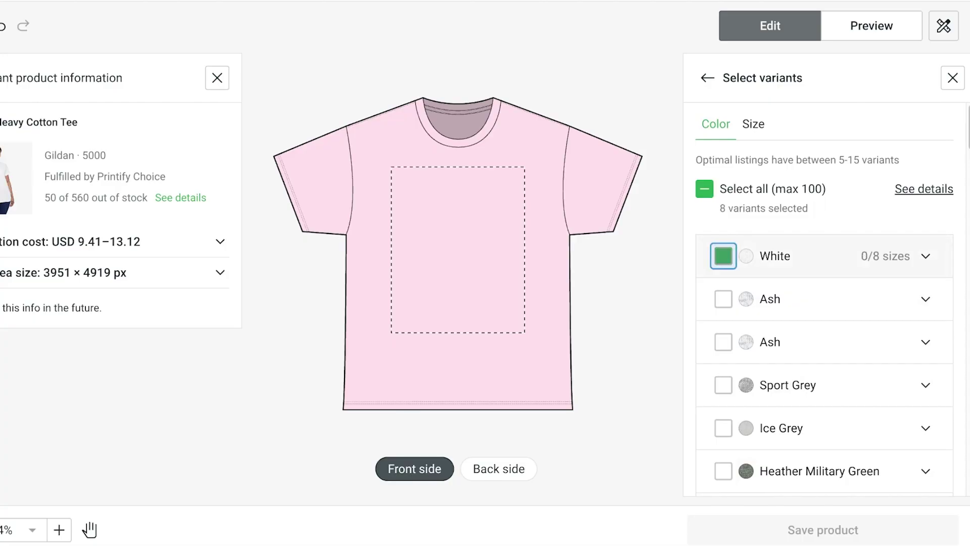
scroll(824, 298, down, 10)
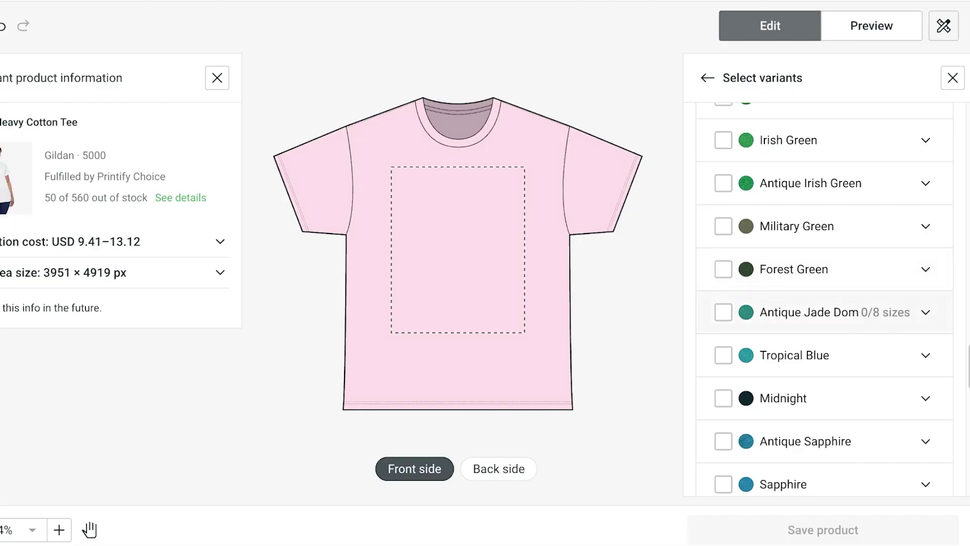
scroll(834, 364, down, 10)
scroll(824, 303, up, 8)
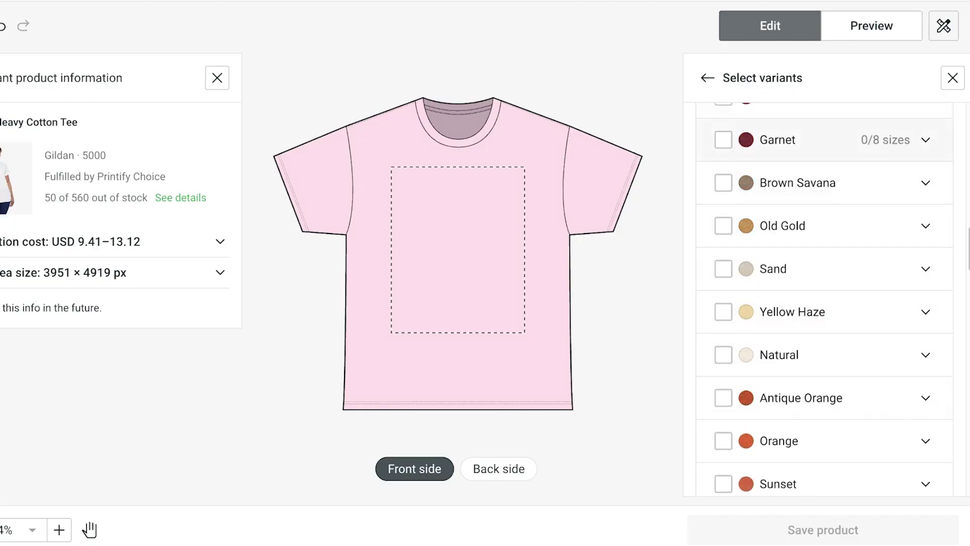
key(Escape)
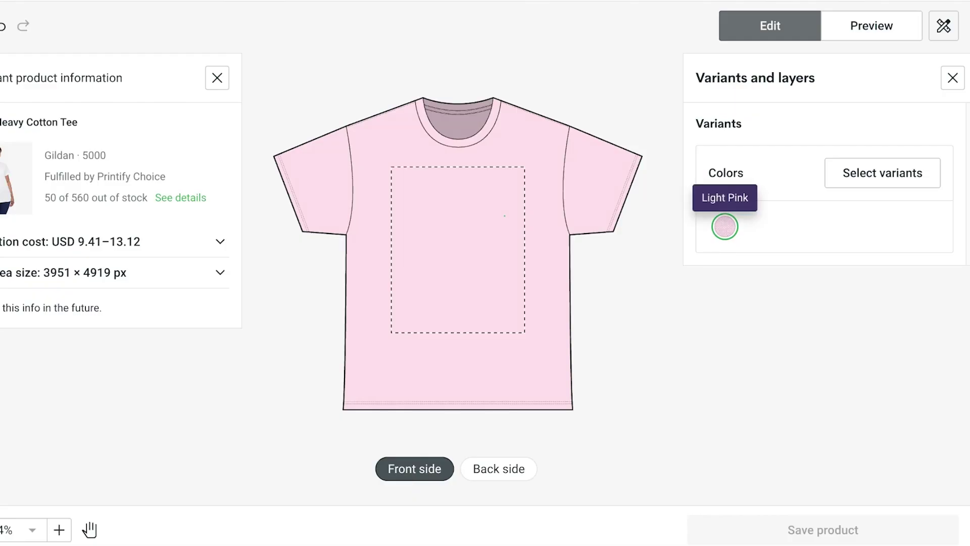
Verify Light Pink is selected in all eight sizes in the Product variants list
click(882, 173)
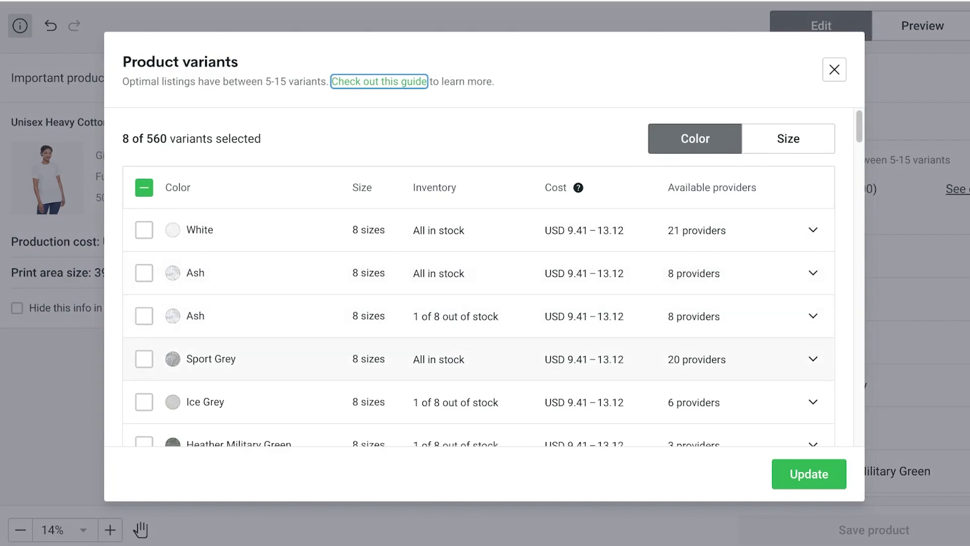
scroll(480, 349, down, 20)
scroll(144, 238, down, 5)
click(144, 238)
scroll(144, 272, up, 1)
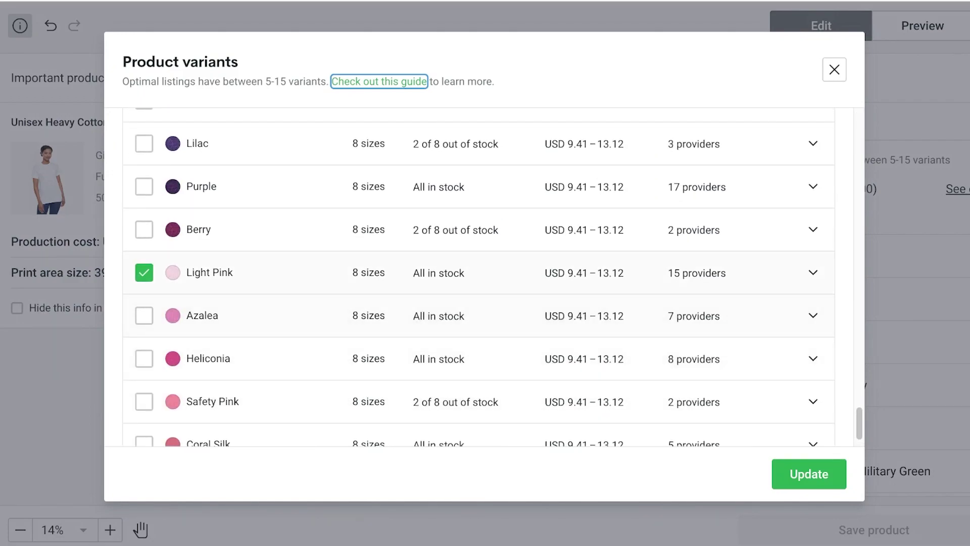
scroll(481, 278, down, 3)
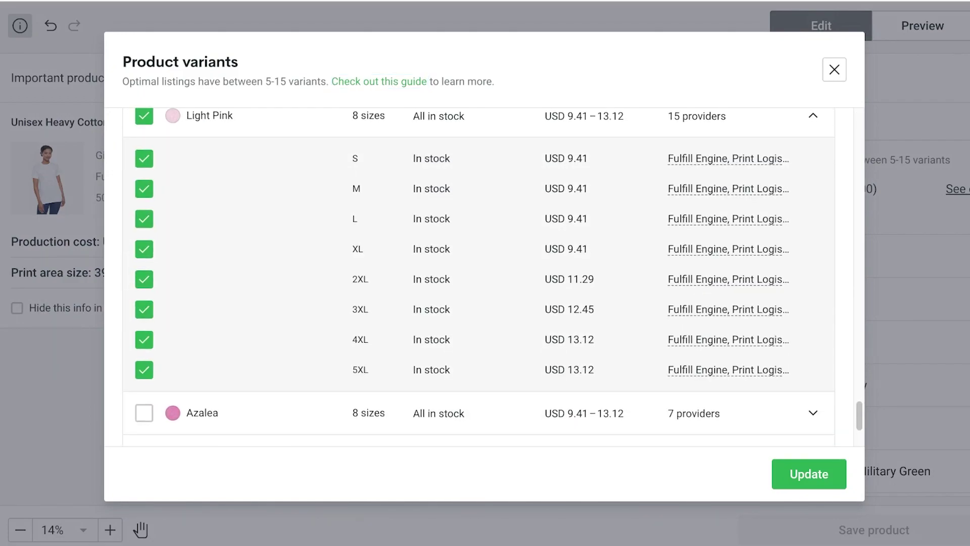
scroll(480, 278, down, 3)
scroll(698, 319, up, 6)
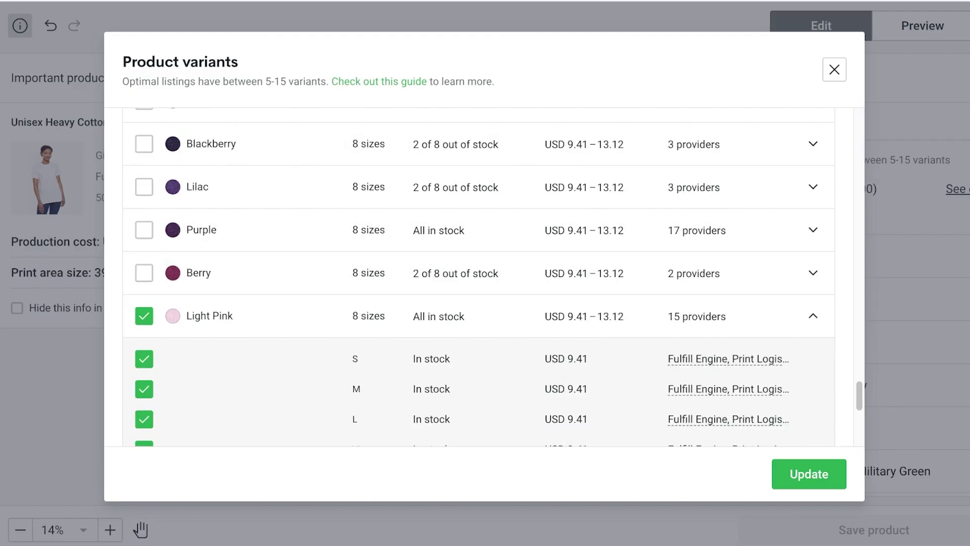
click(834, 69)
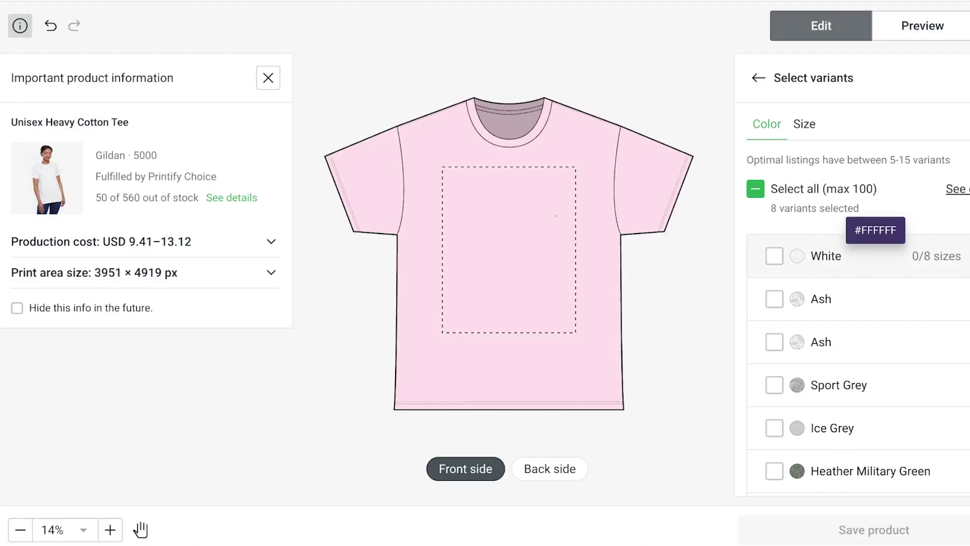
Switch over to the Canva home page
scroll(859, 273, down, 20)
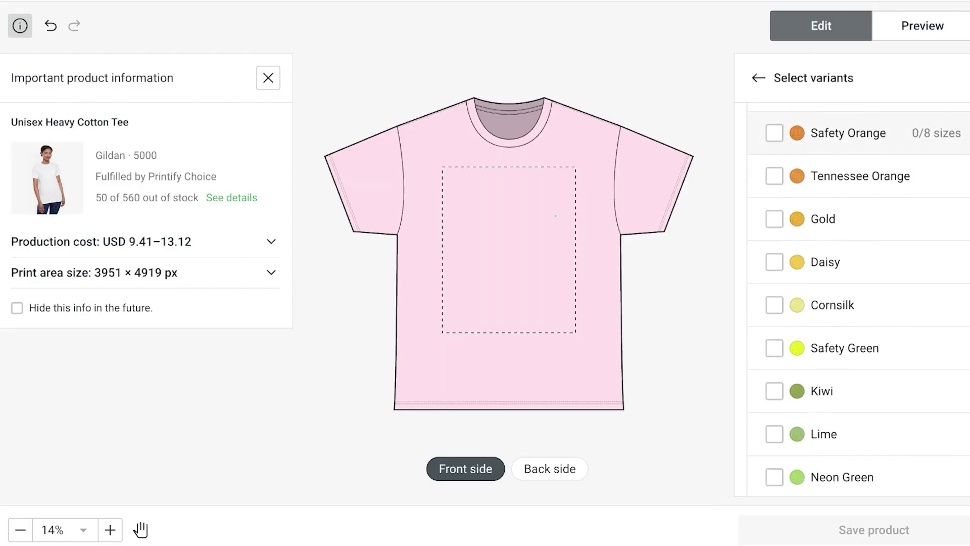
scroll(859, 273, up, 20)
scroll(859, 289, down, 15)
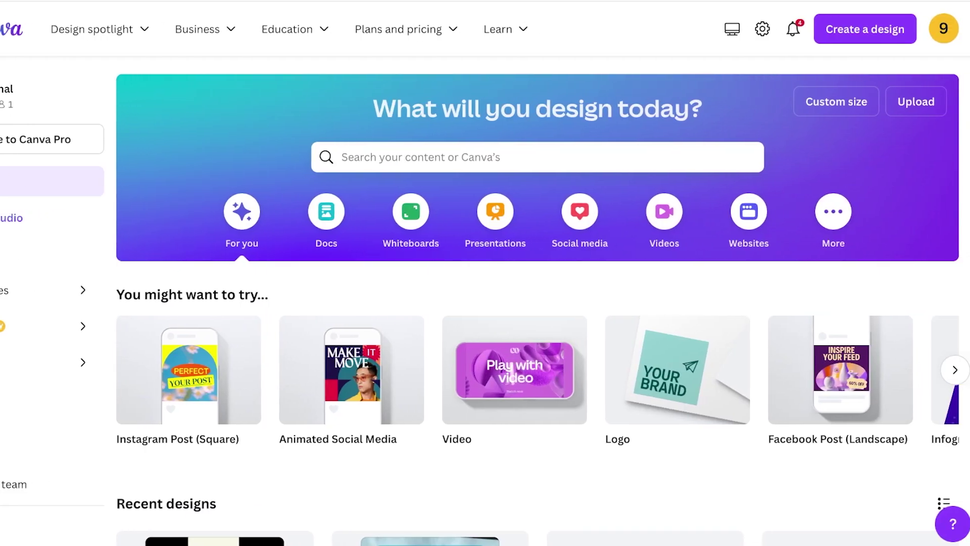
Create a custom-size Canva design in inches, 20 wide by 20 high
click(525, 157)
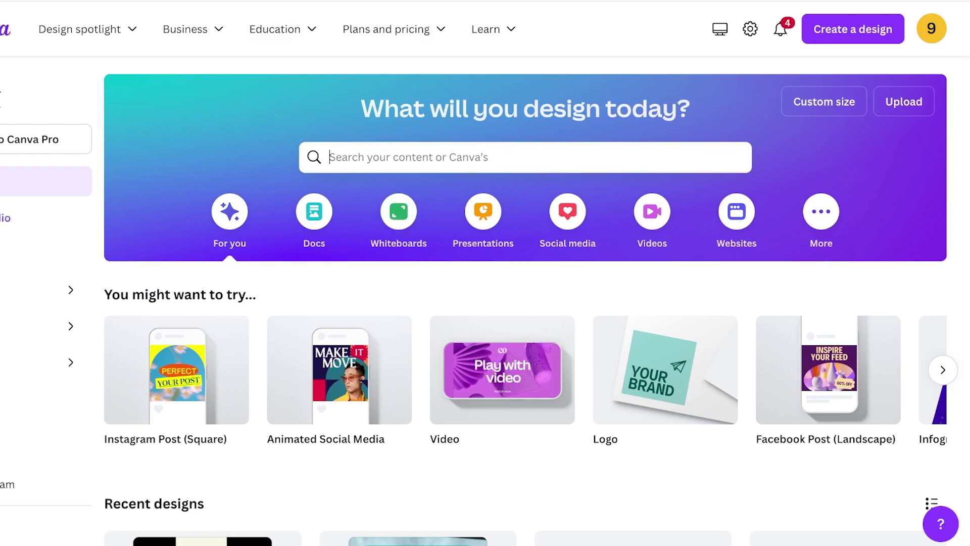
click(824, 101)
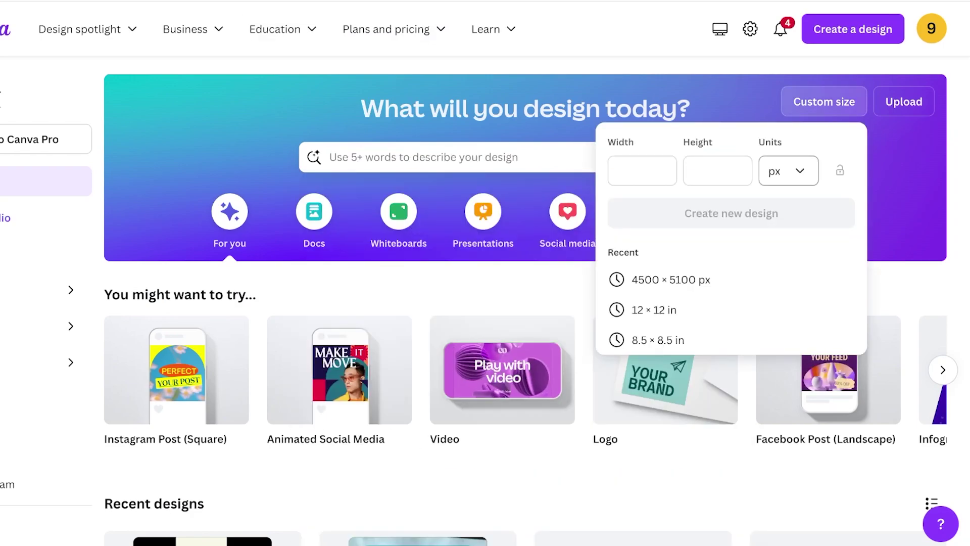
click(788, 171)
click(740, 243)
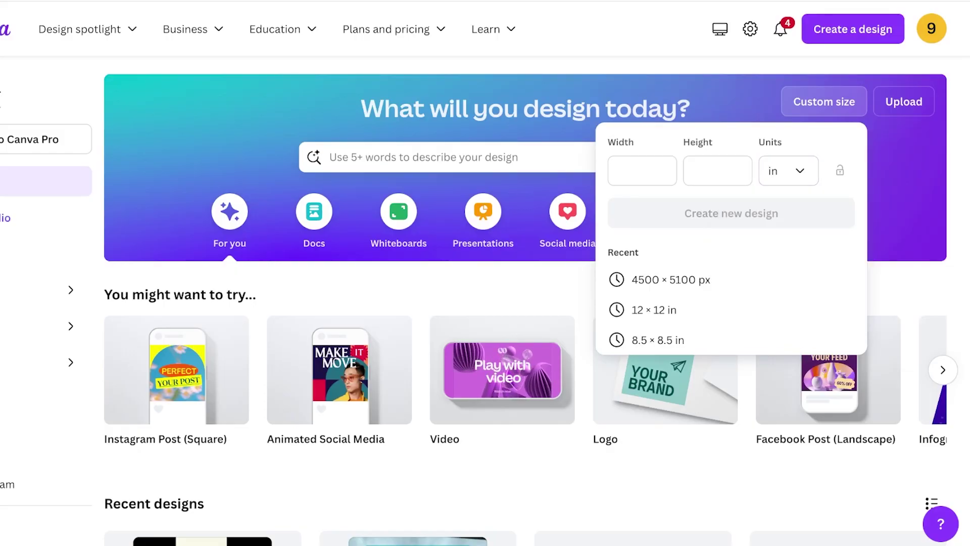
click(642, 170)
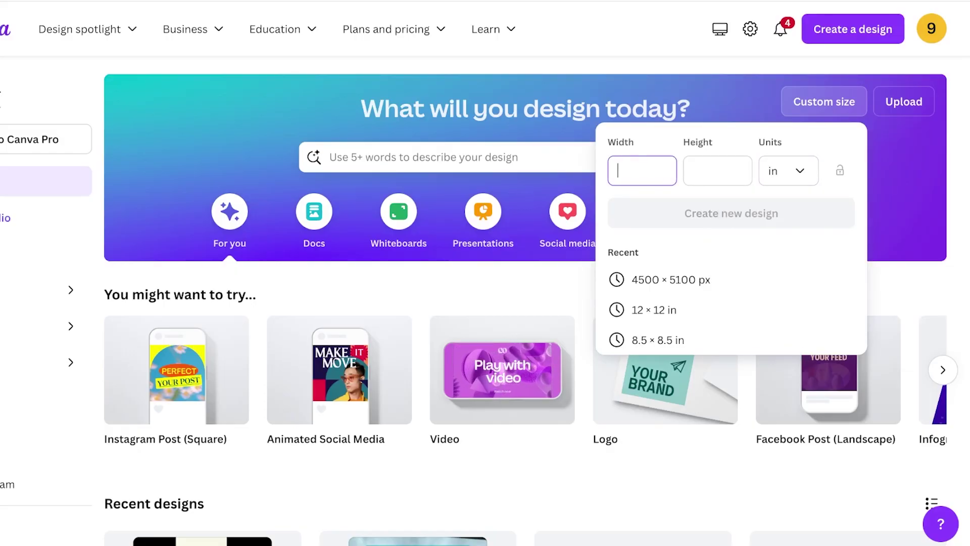
text(20)
click(718, 171)
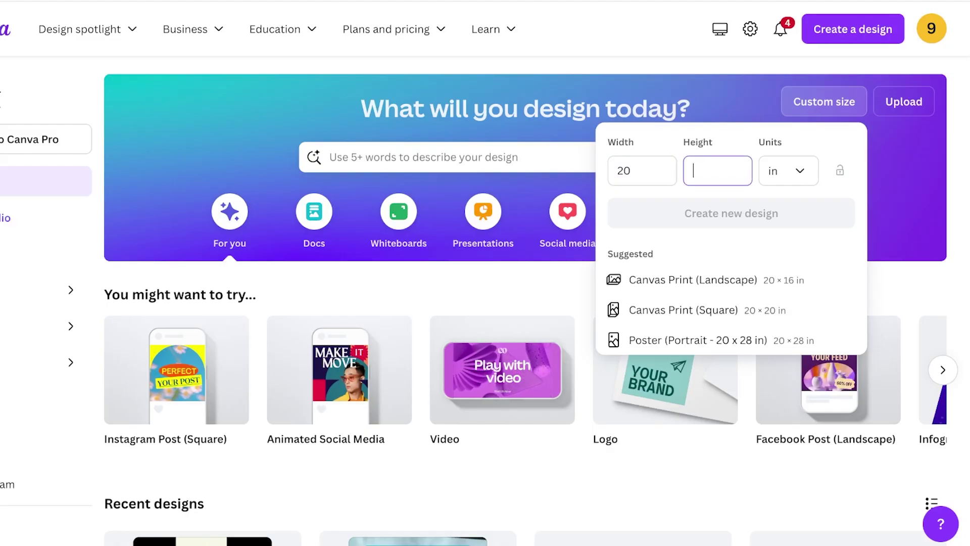
text(20)
key(Return)
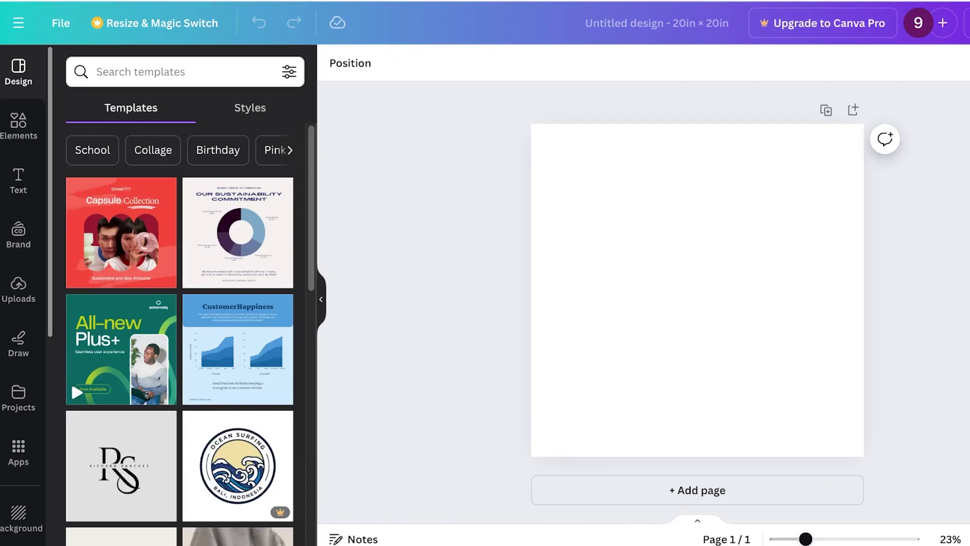
Open the page background's custom colour picker, then dismiss it and deselect the page
click(335, 62)
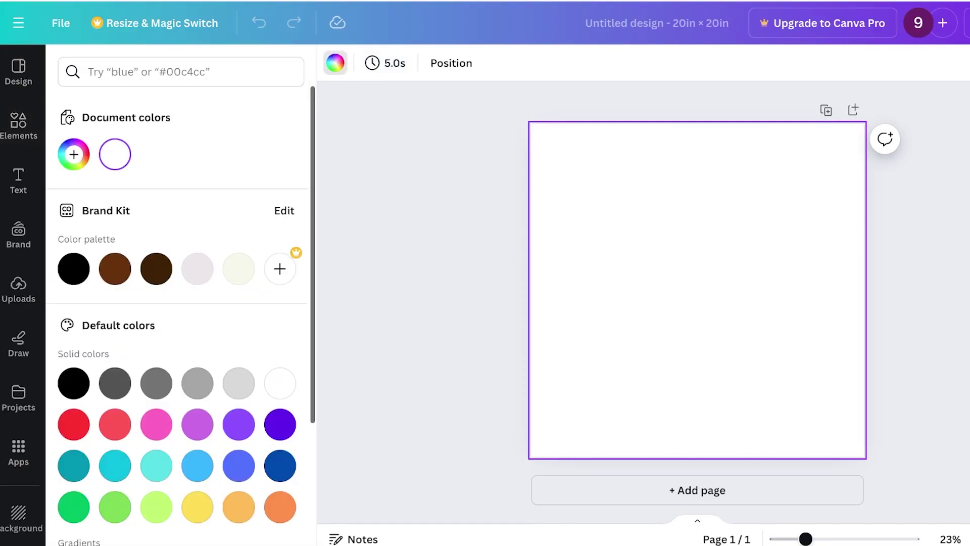
click(73, 154)
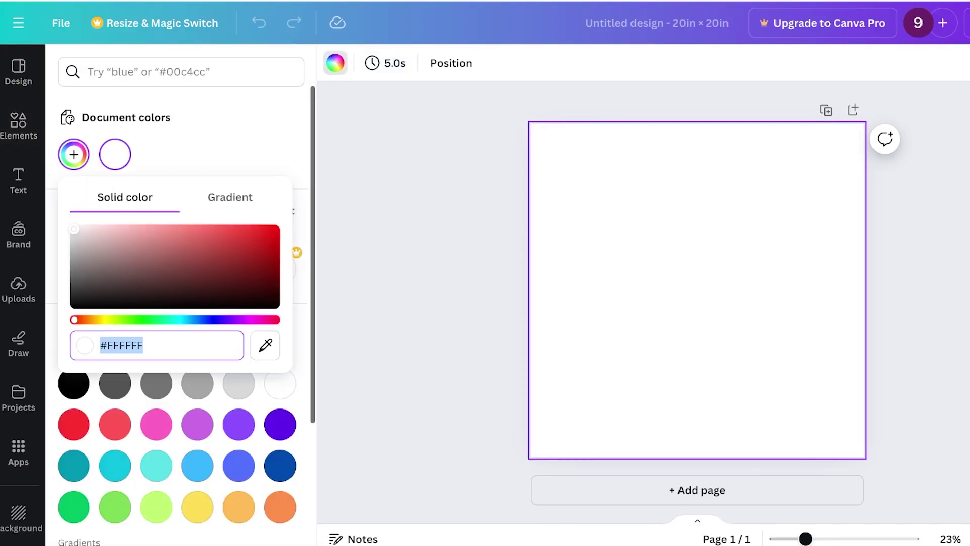
click(144, 345)
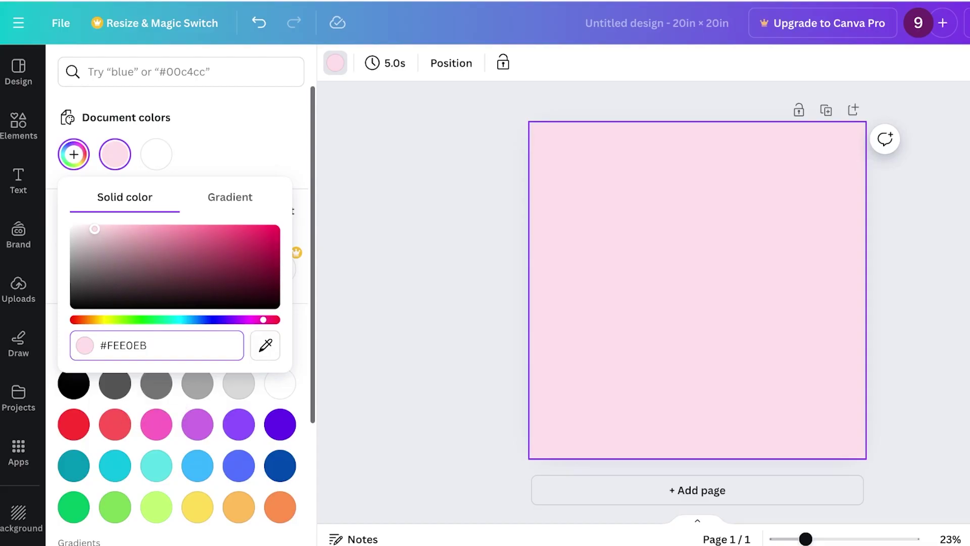
key(Escape)
key(Escape)
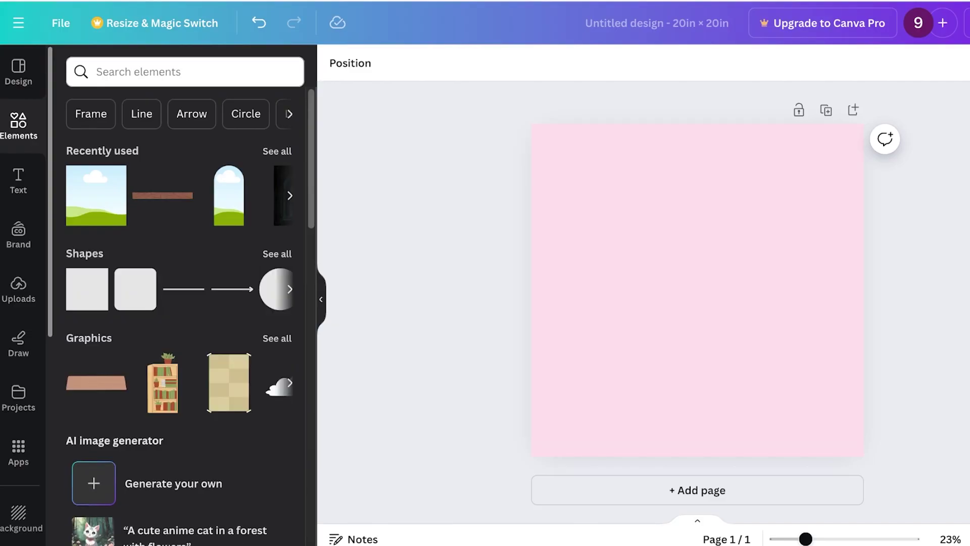
Search the elements for 'girl' and add the yellow-shirt girl graphic from the Graphics results
click(182, 72)
text(girl)
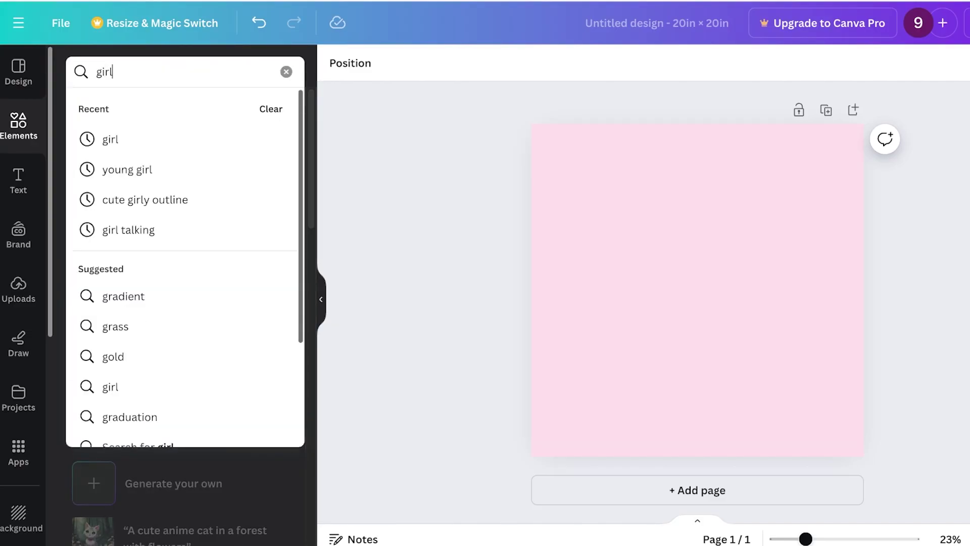
key(Return)
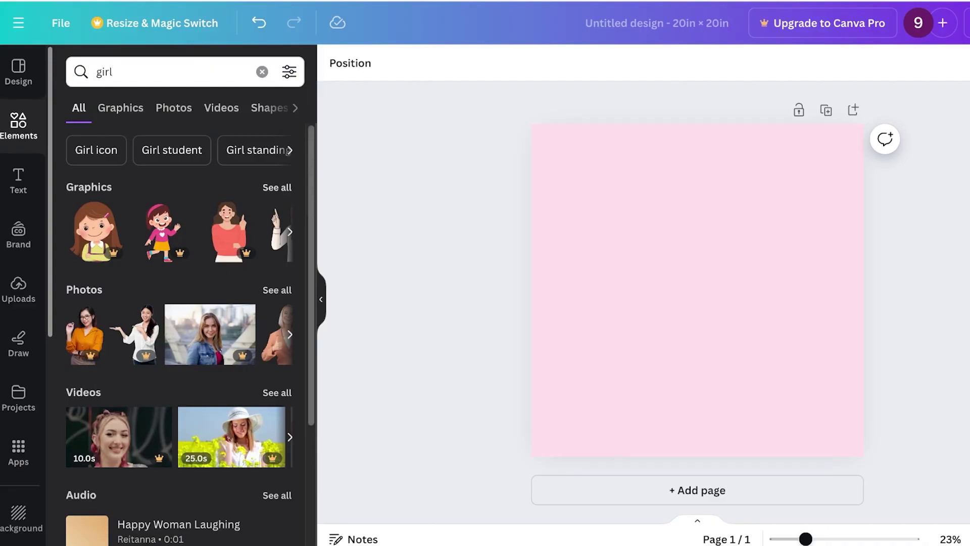
click(277, 187)
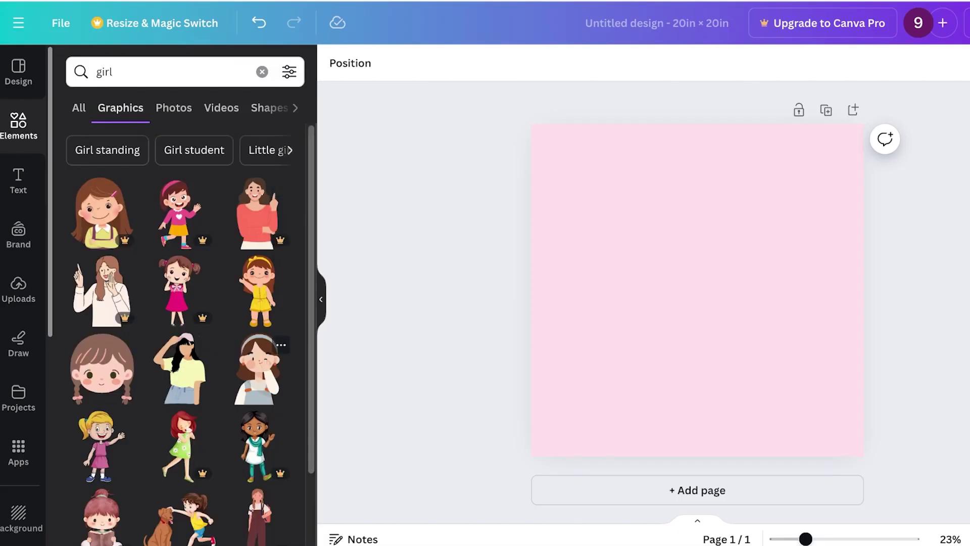
click(181, 369)
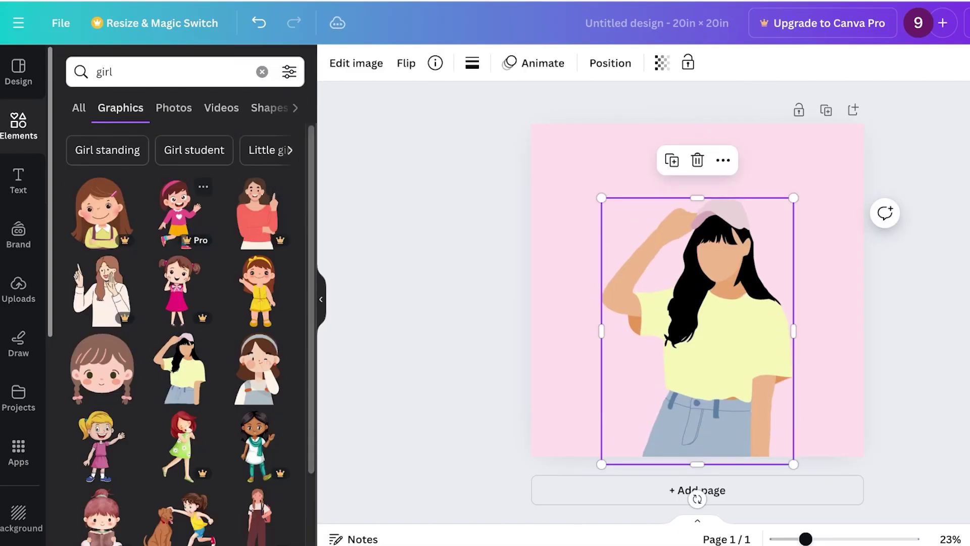
click(18, 181)
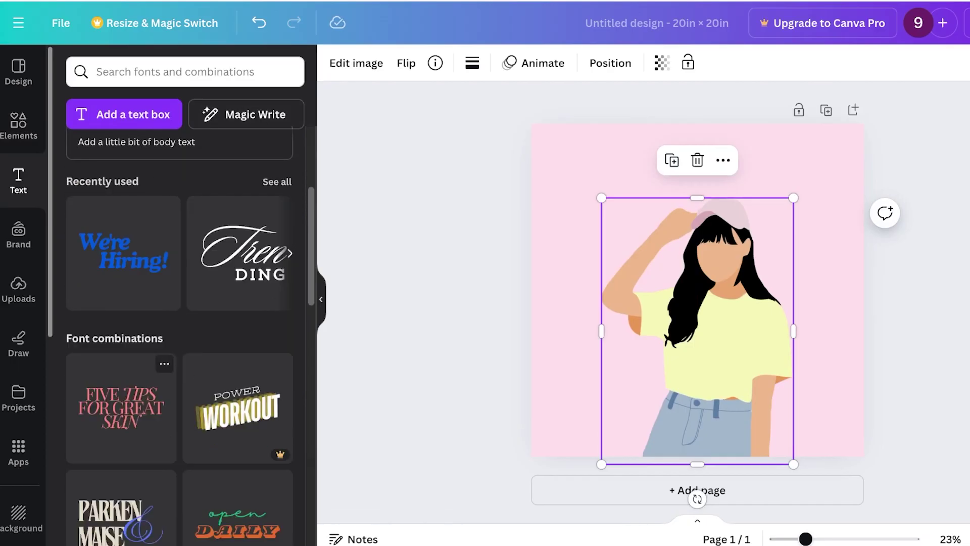
Add the We're Hiring! text combo, ungroup it, and retype one line as 'girl power'
click(123, 455)
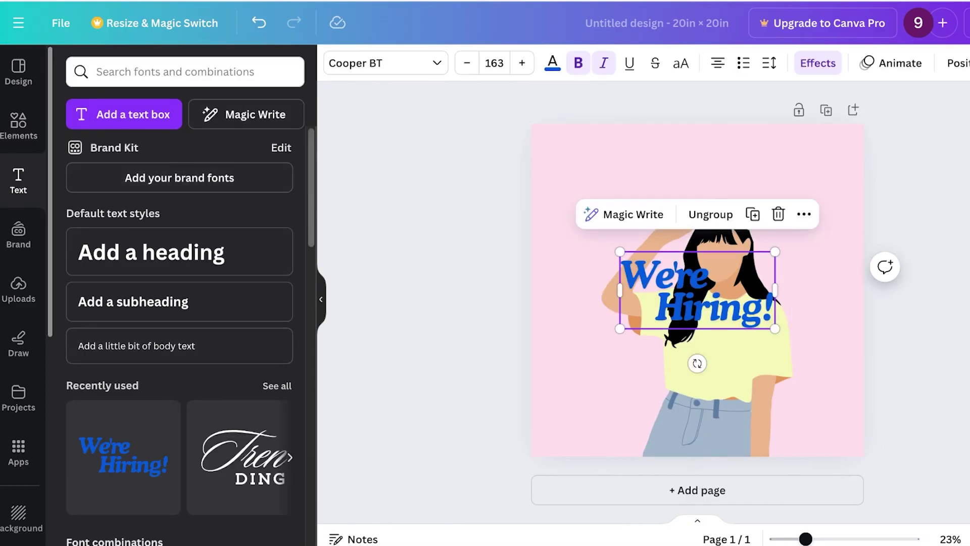
click(711, 214)
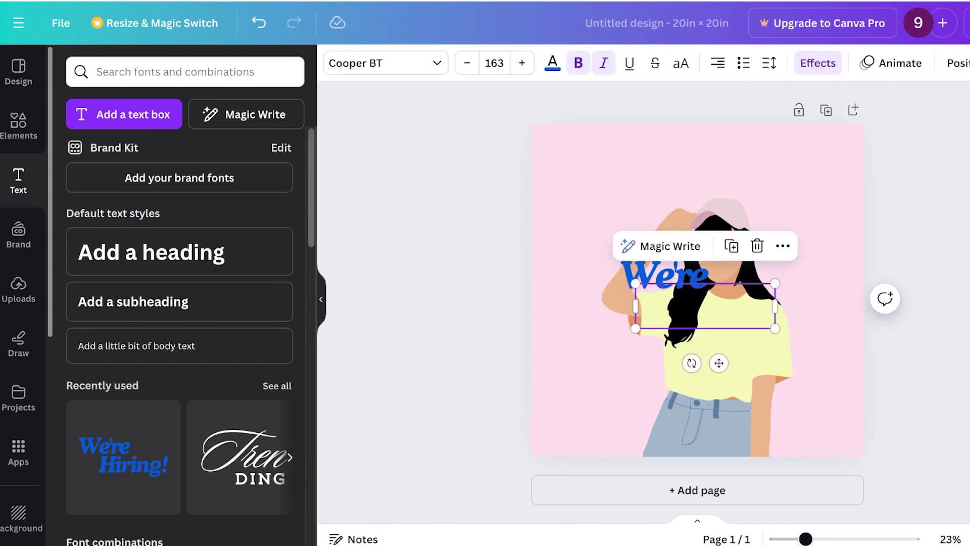
click(664, 274)
click(665, 274)
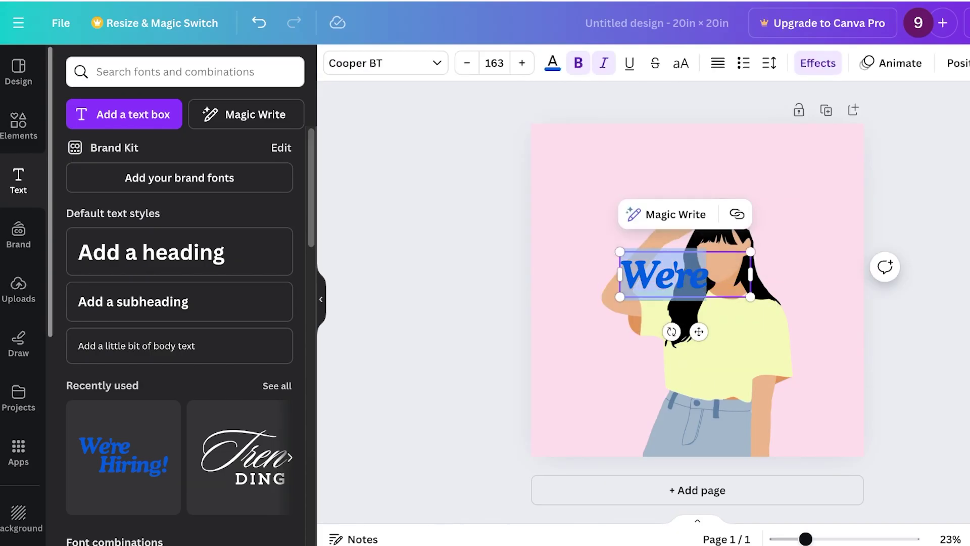
text(girl power)
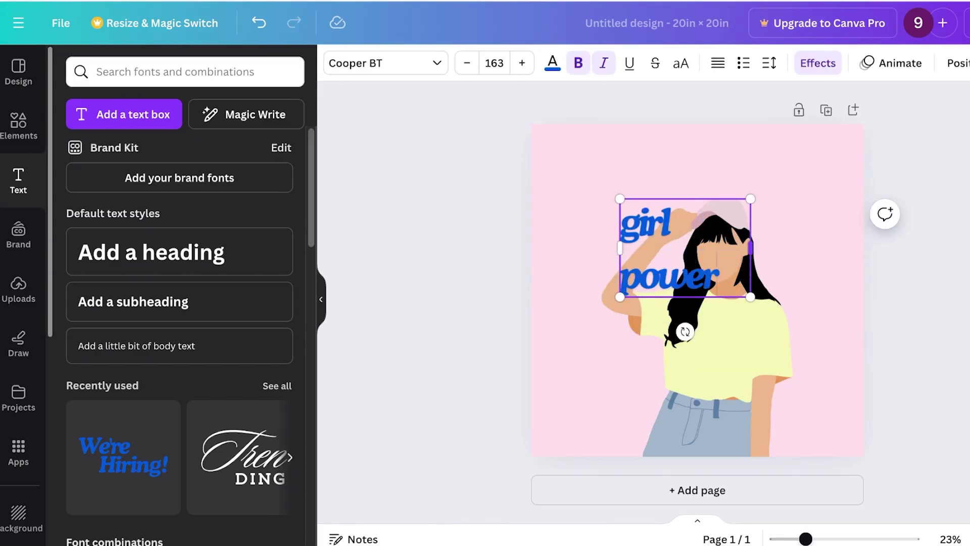
drag(751, 275, 893, 274)
Nudge the girl illustration lower and centre the 'girl power' text above her head
click(733, 364)
drag(733, 364, 723, 378)
drag(698, 275, 698, 191)
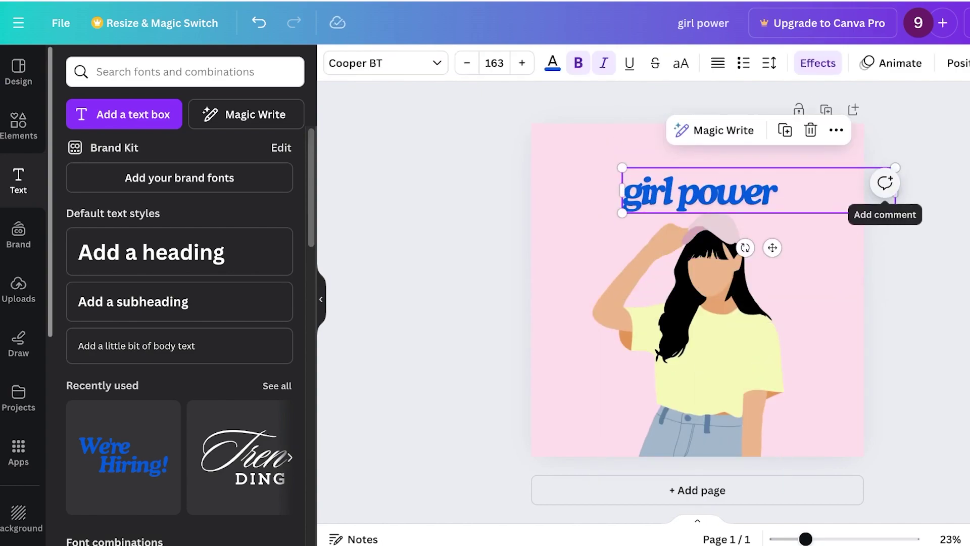
drag(896, 197, 790, 198)
drag(706, 190, 700, 180)
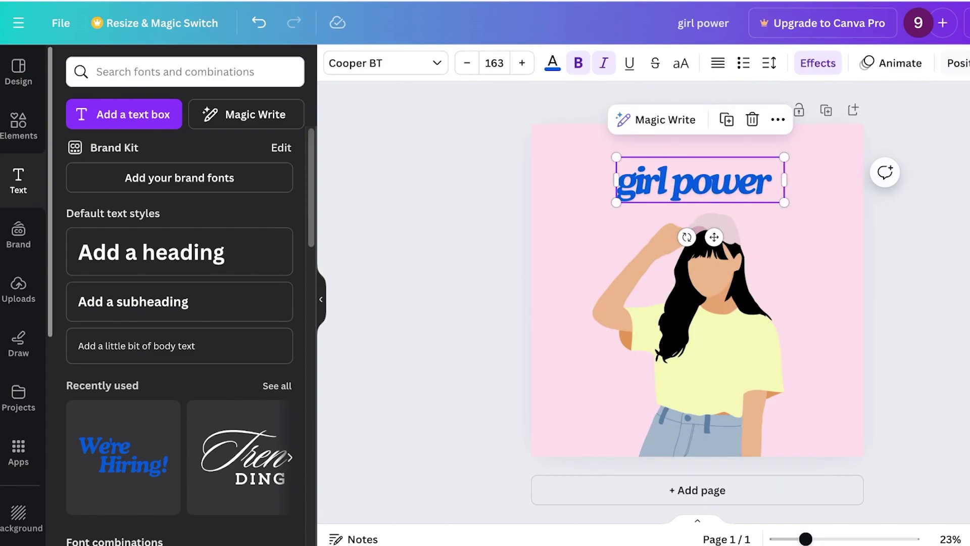
Apply the Curve effect to 'girl power' with a curve value of 68
click(817, 63)
scroll(177, 303, down, 3)
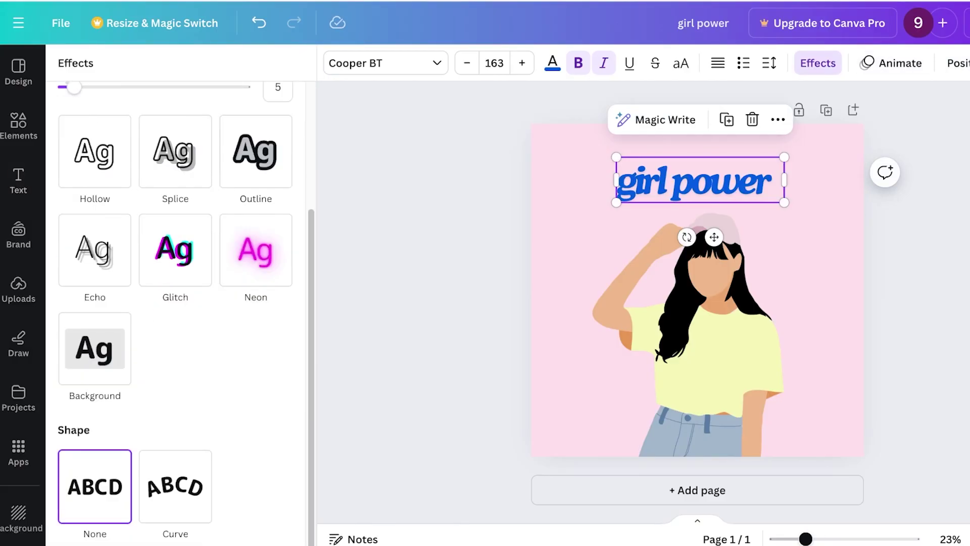
click(175, 487)
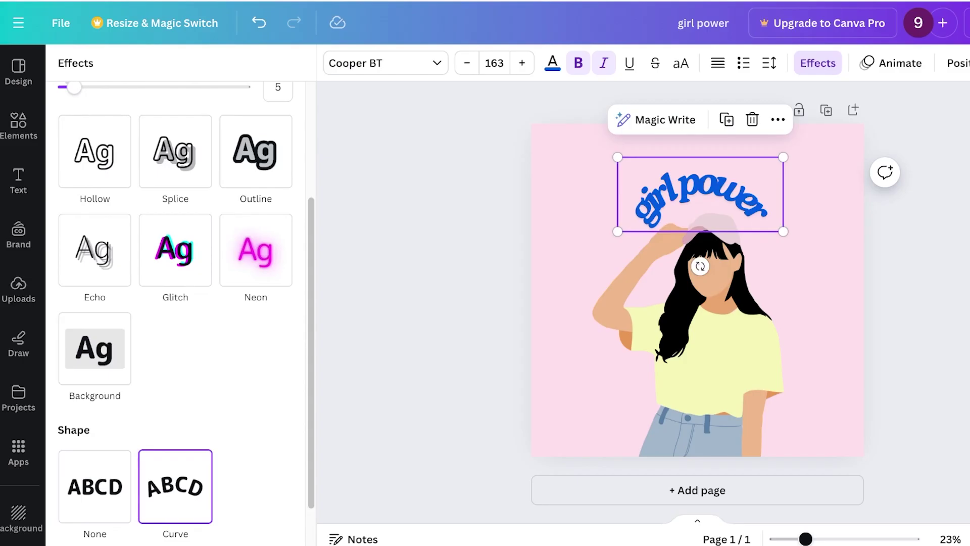
scroll(177, 303, down, 2)
drag(240, 521, 214, 521)
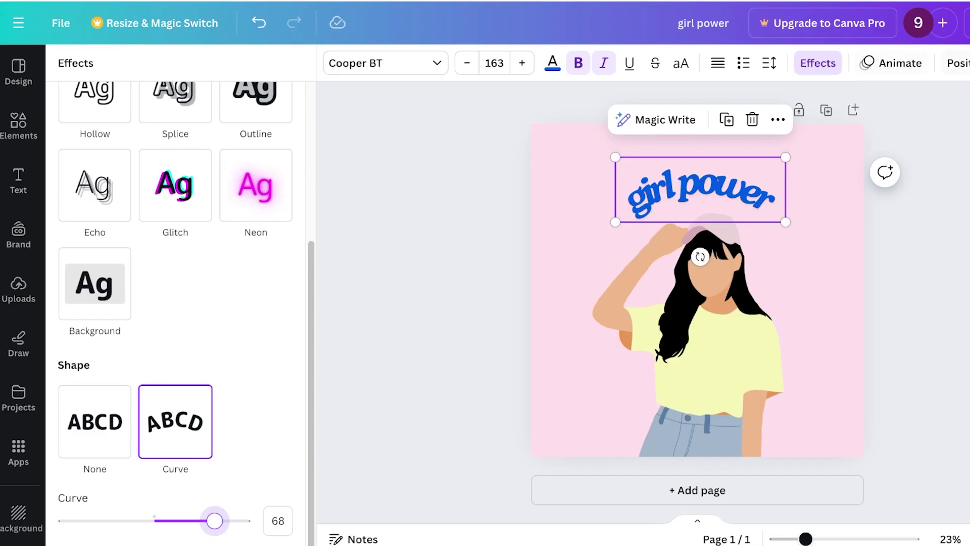
key(Escape)
Widen the letter spacing of the 'girl power' text
click(770, 63)
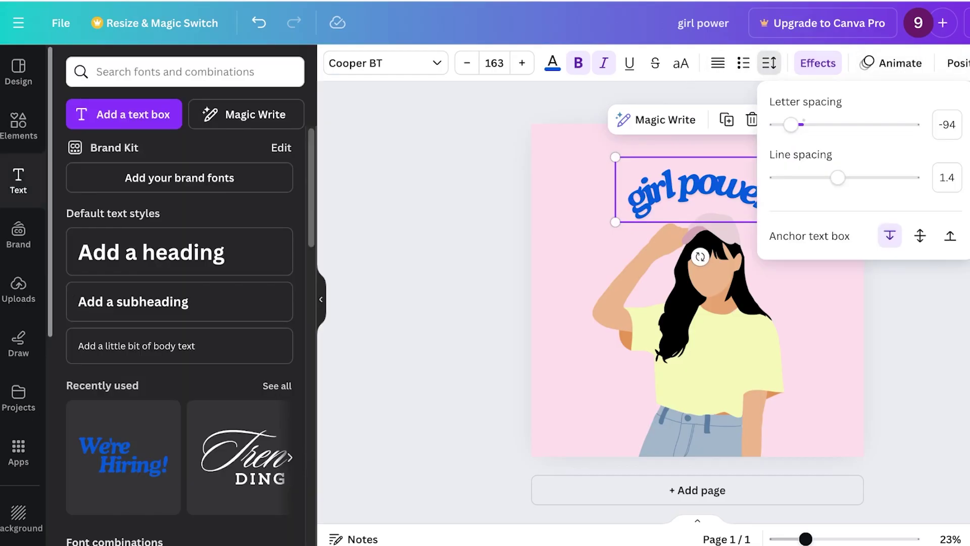
drag(802, 124, 822, 124)
click(770, 63)
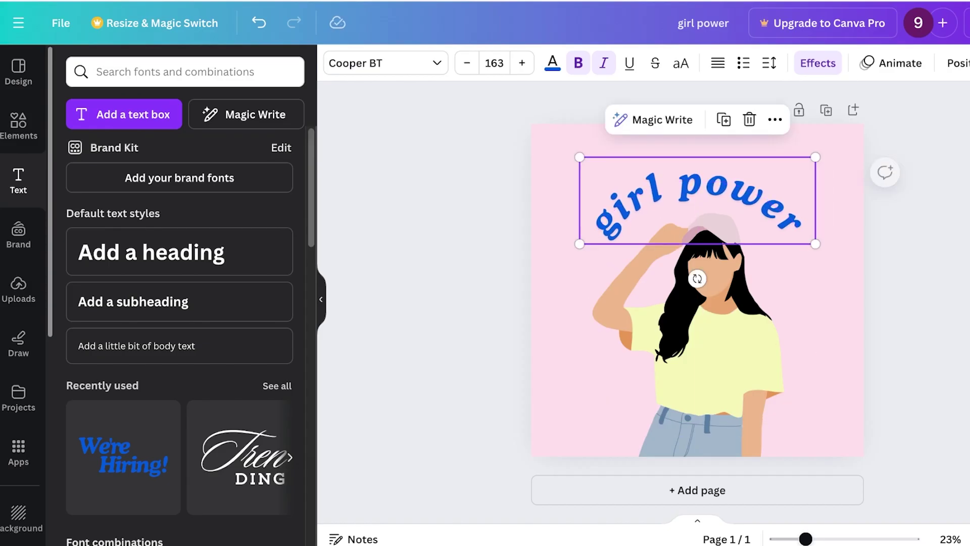
key(Escape)
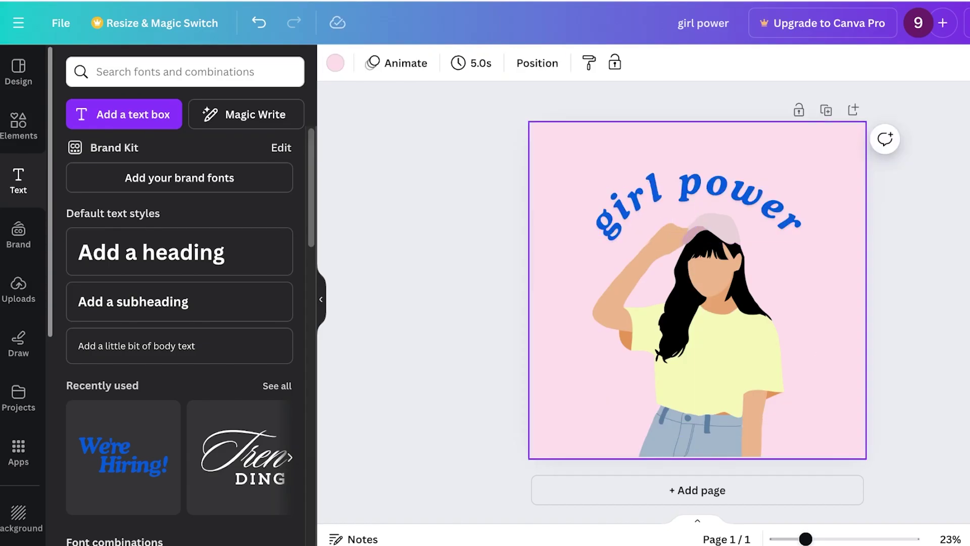
Download the design from Share as a PNG file
click(969, 22)
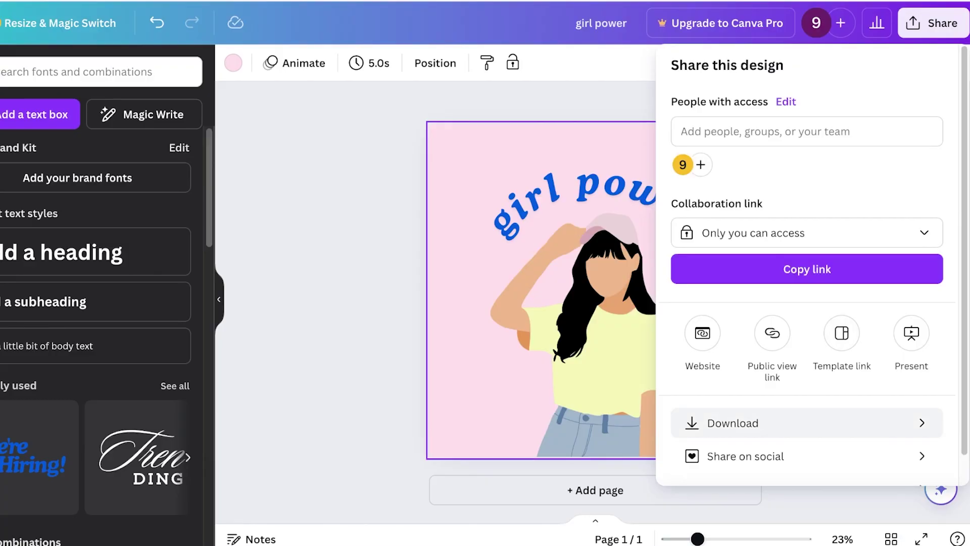
click(732, 430)
click(812, 332)
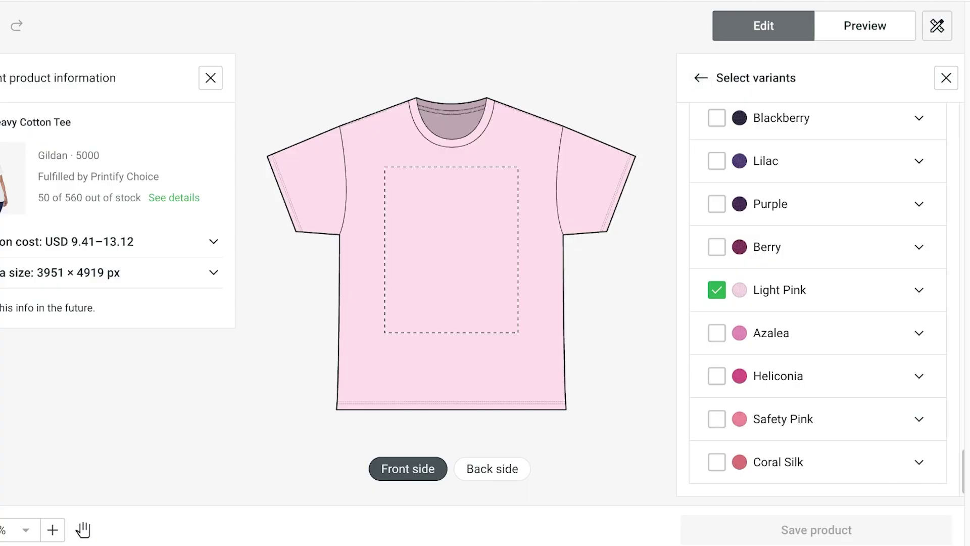
Keep Light Pink as the only variant and drop girl power.png onto the tee's front
click(701, 78)
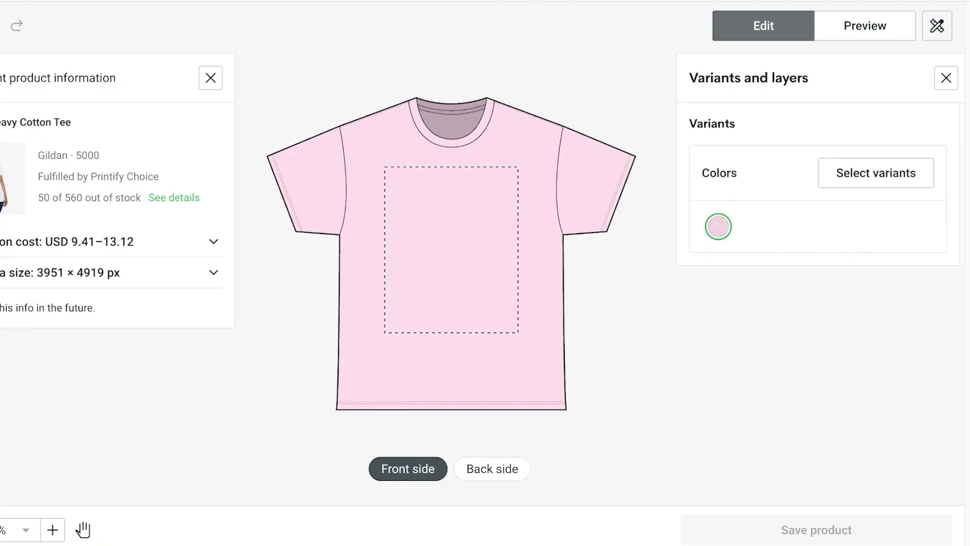
drag(5, 354, 450, 435)
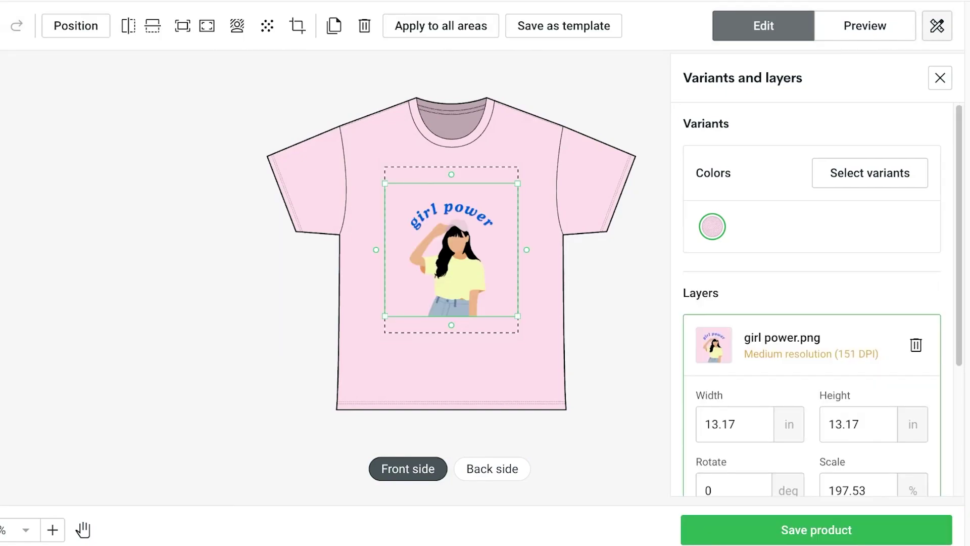
key(Escape)
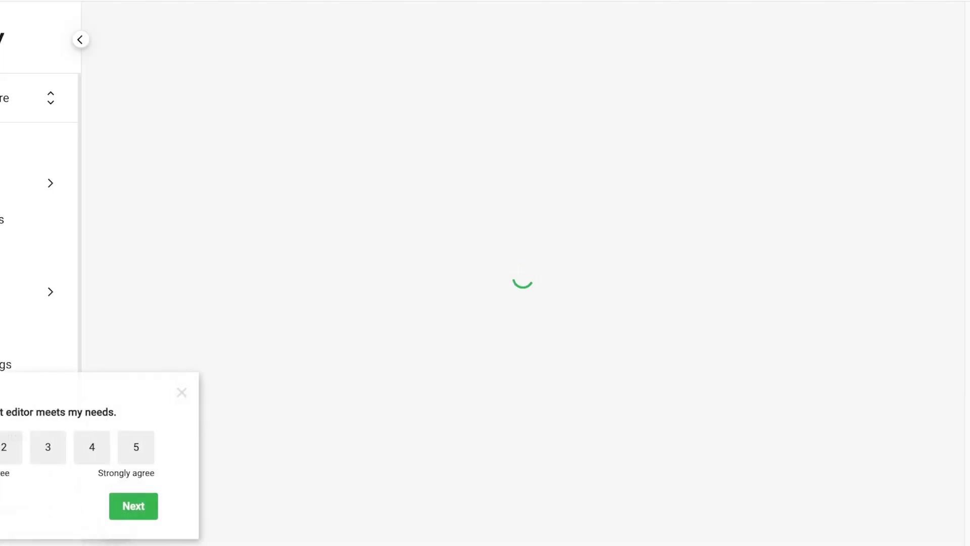
Scroll through the Unisex Heavy Cotton Tee product page and back up to the mockups
scroll(524, 252, down, 5)
scroll(523, 253, down, 7)
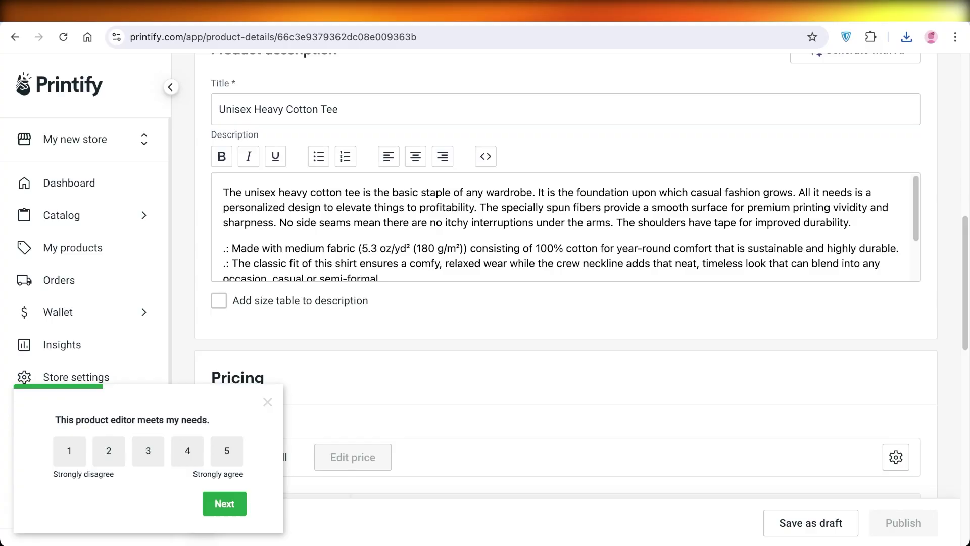
scroll(566, 273, up, 10)
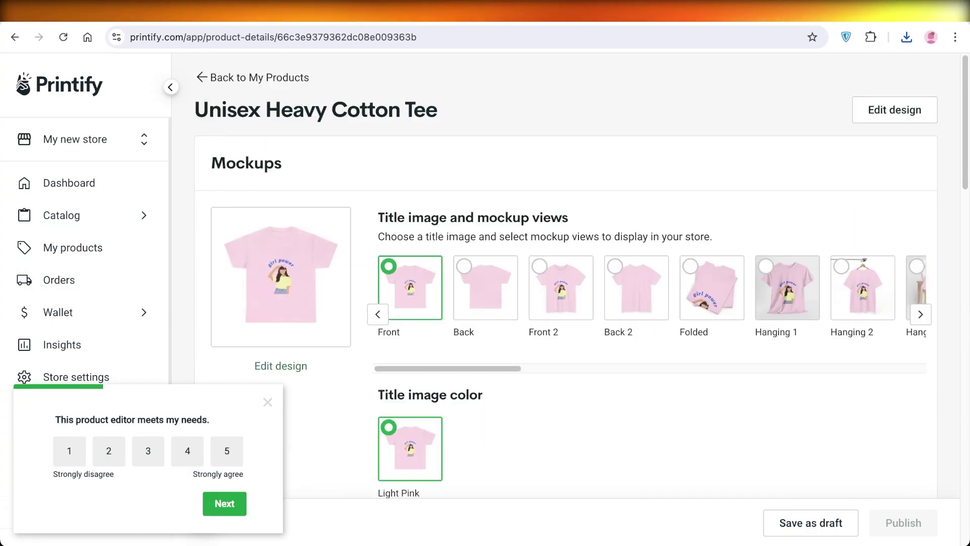